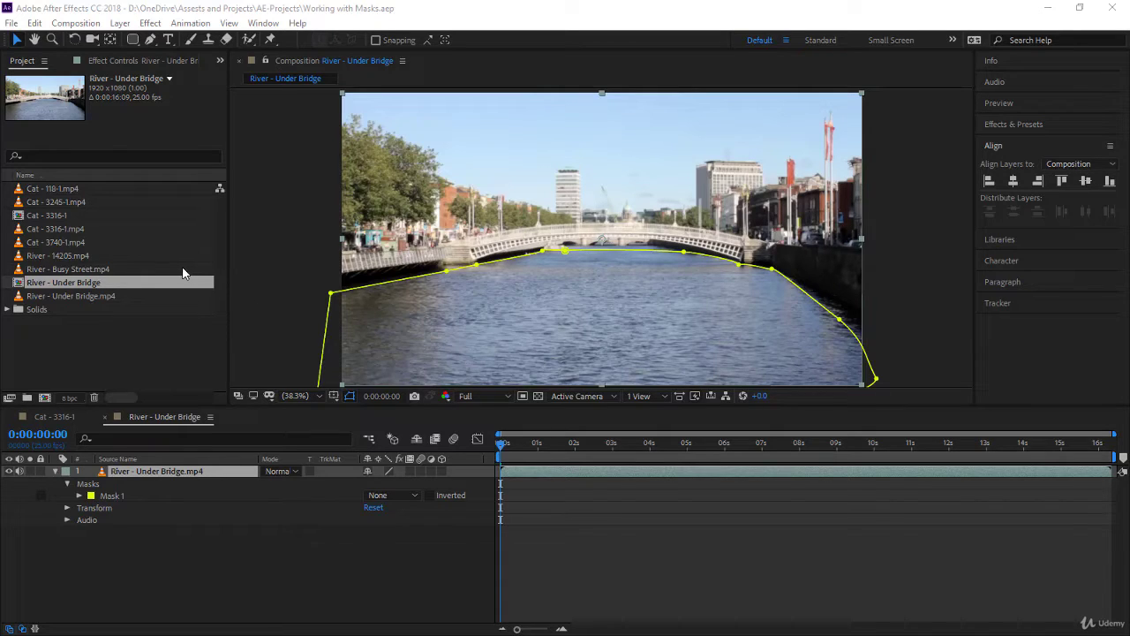
- Create a new composition from the Cat - 3245-1.mp4 footage and enlarge the composition viewer area
left_click(65, 204)
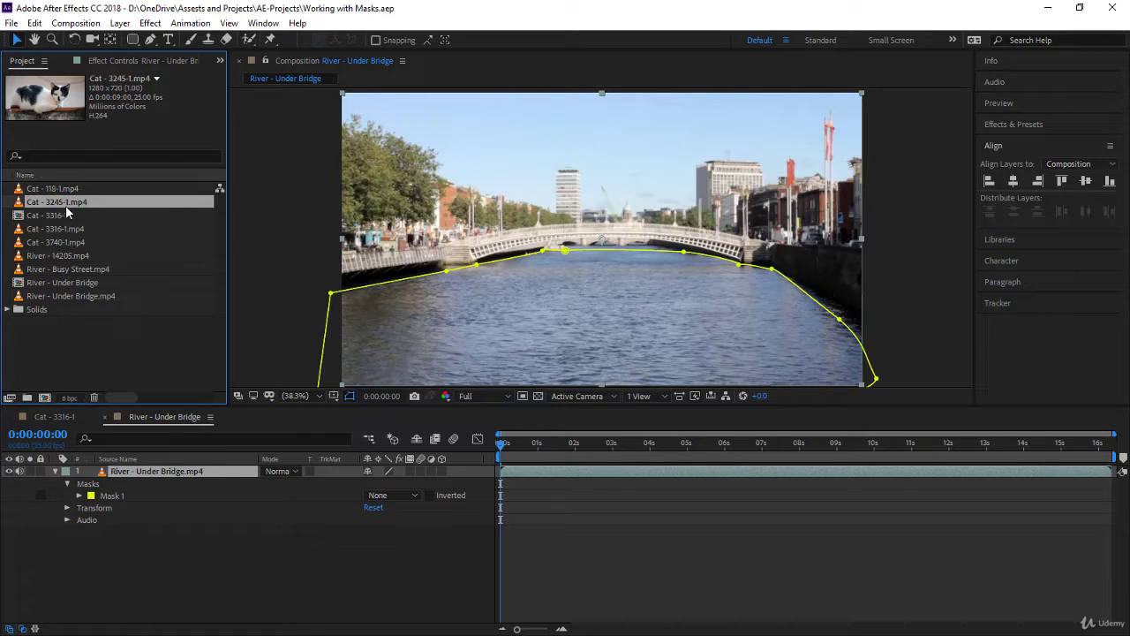
left_click_drag(66, 206, 46, 398)
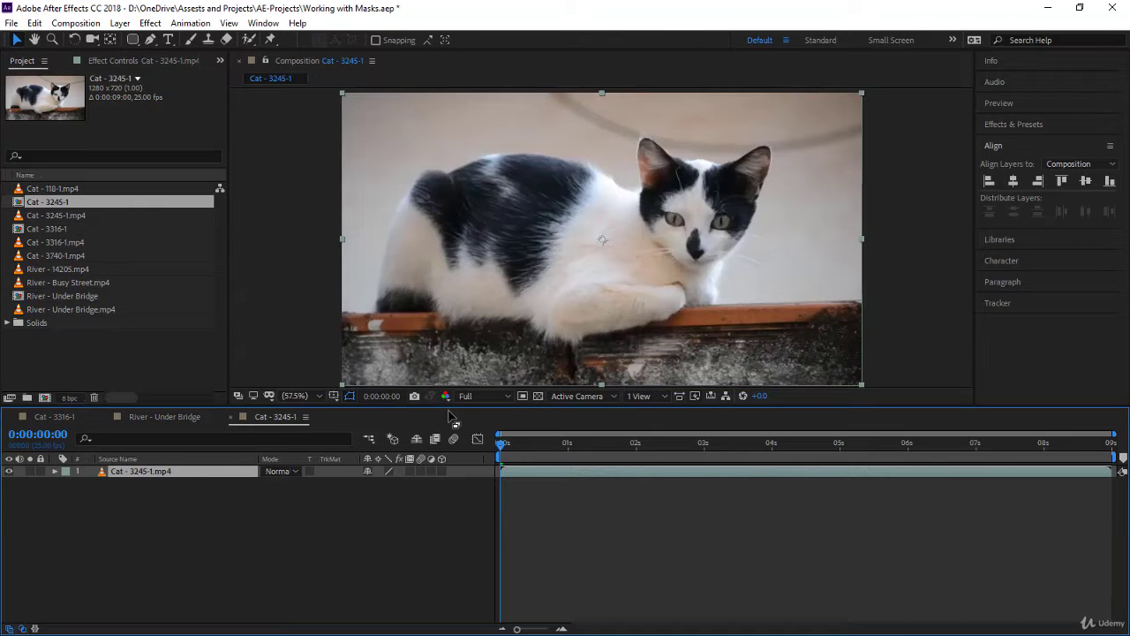
left_click_drag(448, 410, 452, 477)
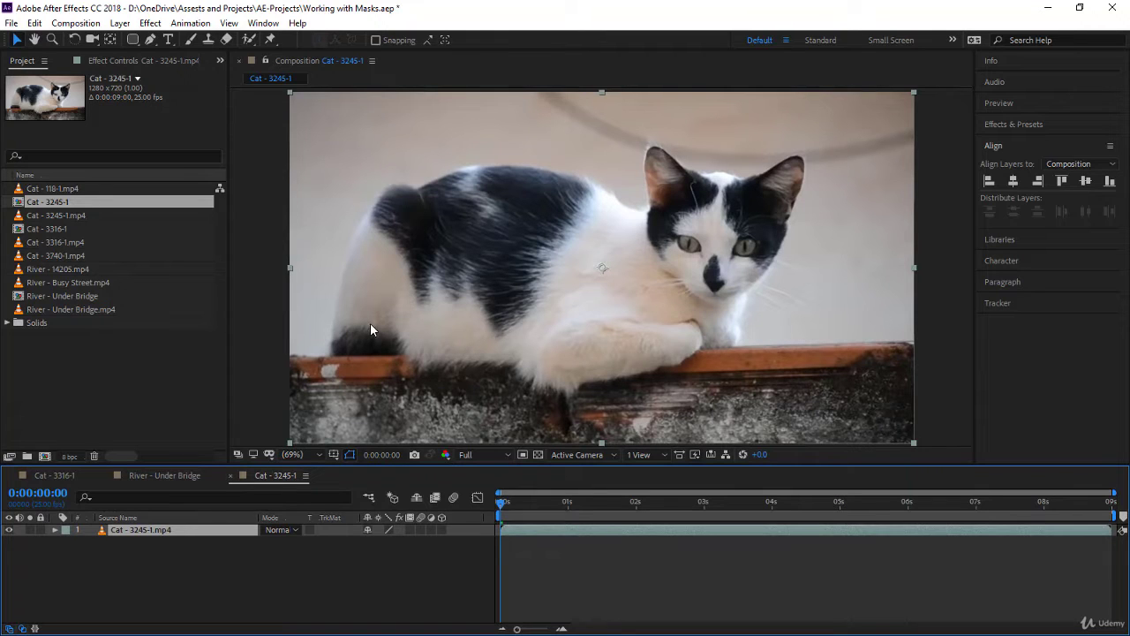
- Draw a rounded rectangle mask around the cat on the Cat - 3245-1.mp4 layer, leaving a margin inside the frame edges
left_click(134, 39)
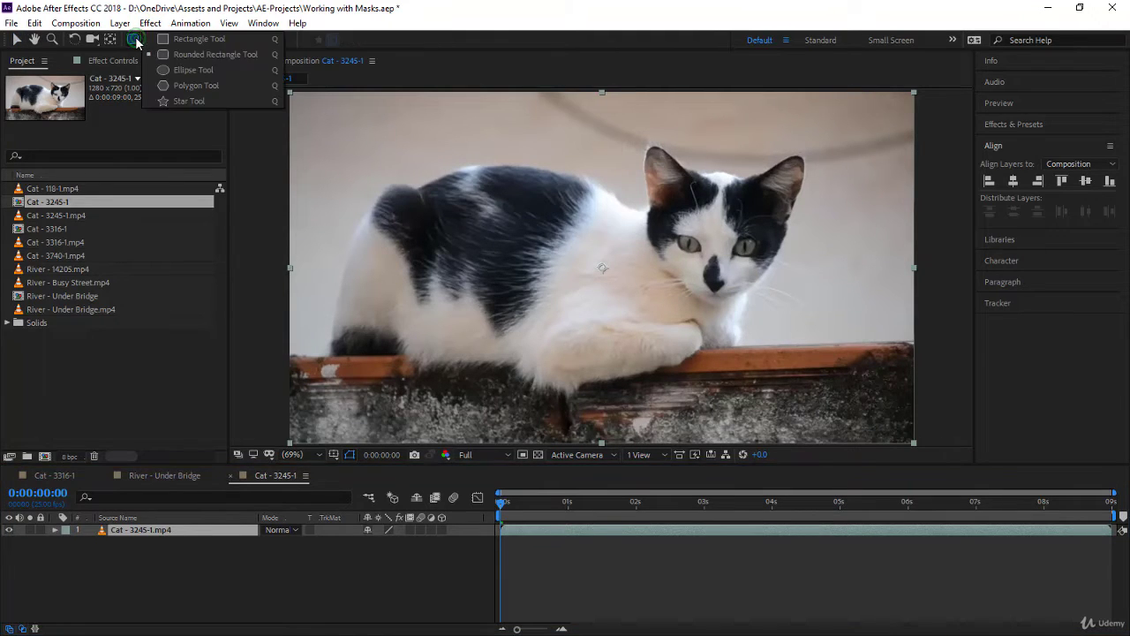
left_click(196, 39)
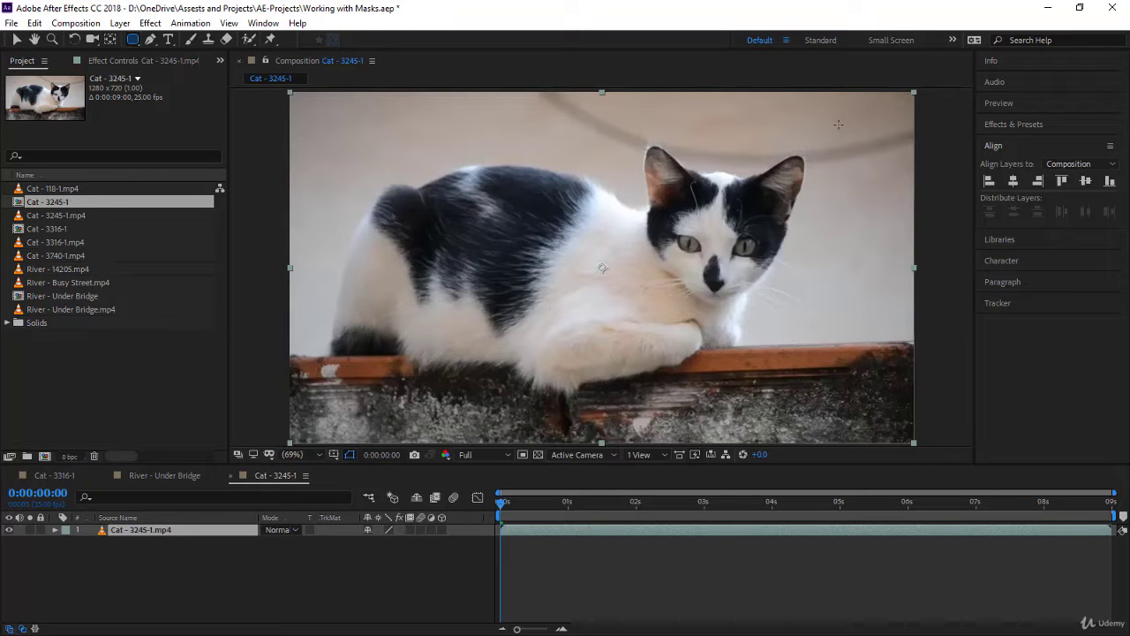
left_click_drag(848, 127, 311, 403)
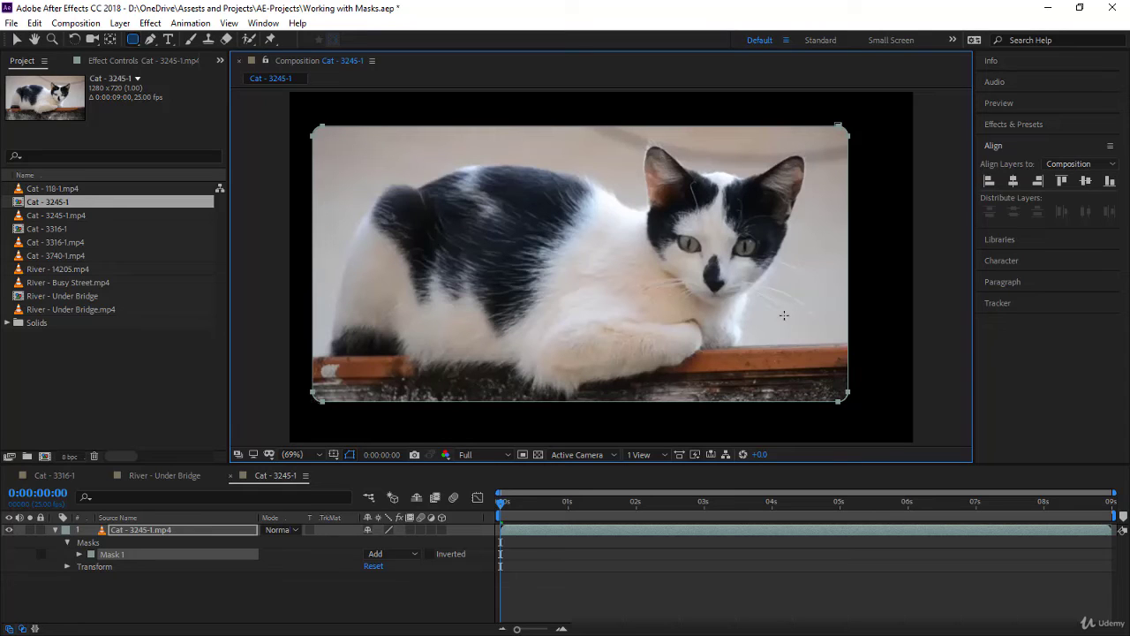
- Try to reshape the mask's upper-left rounded corner by pulling its curve handle inward
key("v")
left_click(321, 128)
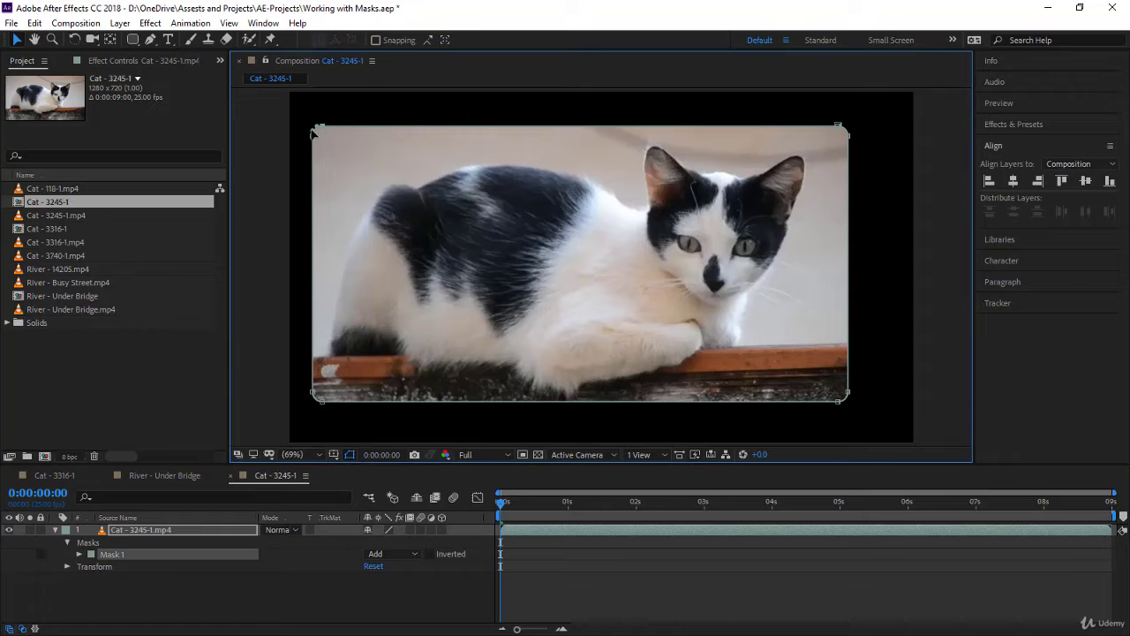
scroll(313, 132, "up", 8)
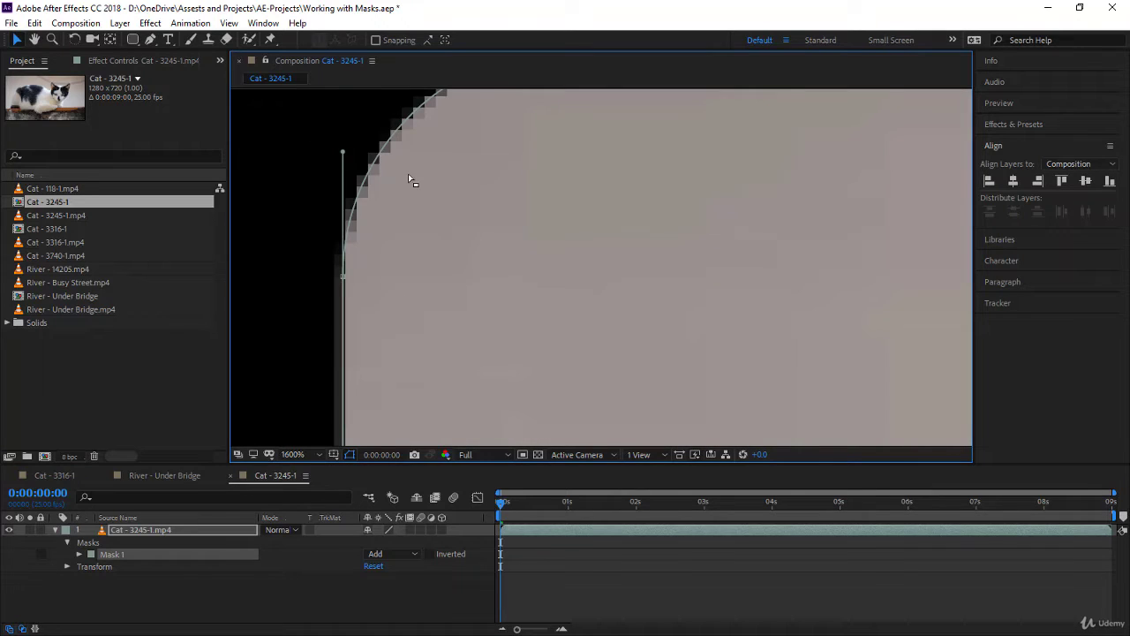
key("space")
left_click_drag(408, 235, 408, 253)
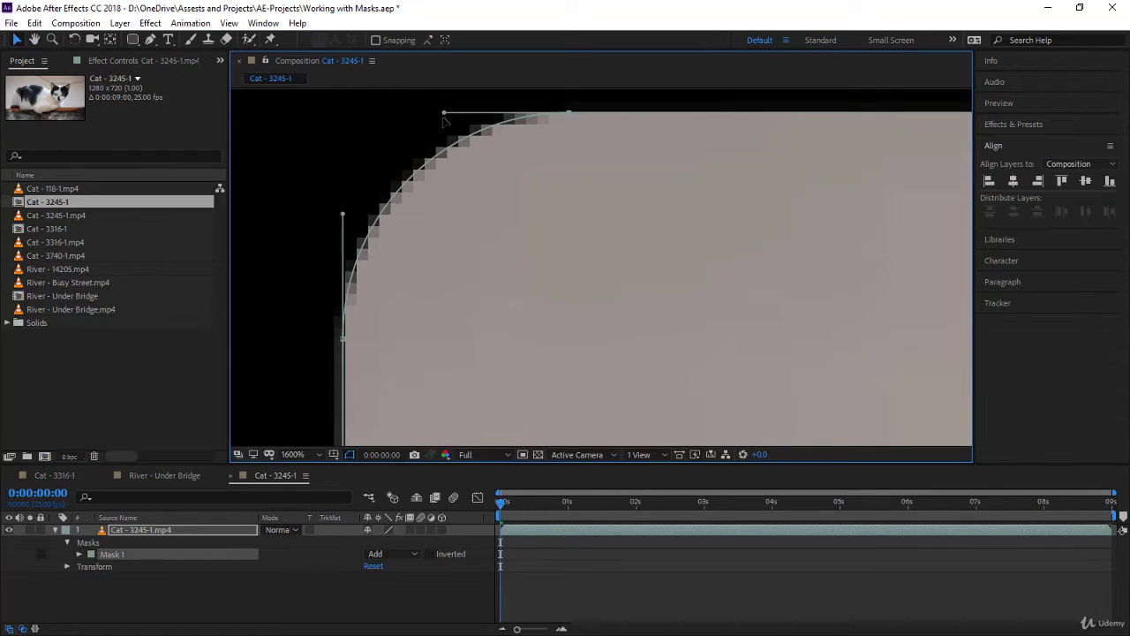
left_click_drag(444, 119, 762, 401)
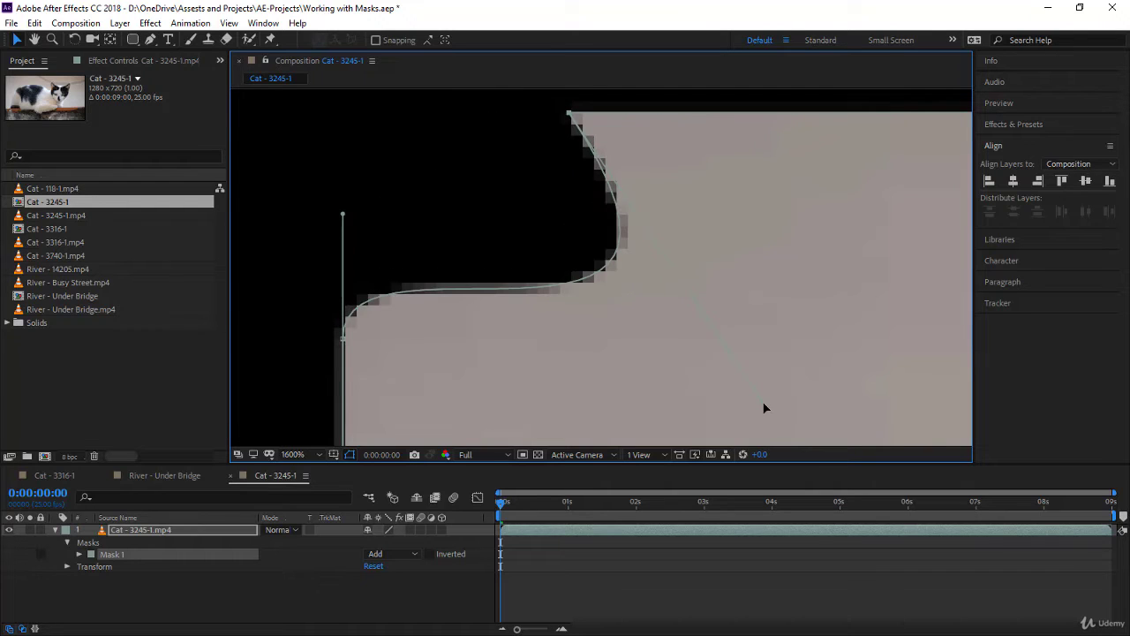
left_click(575, 114)
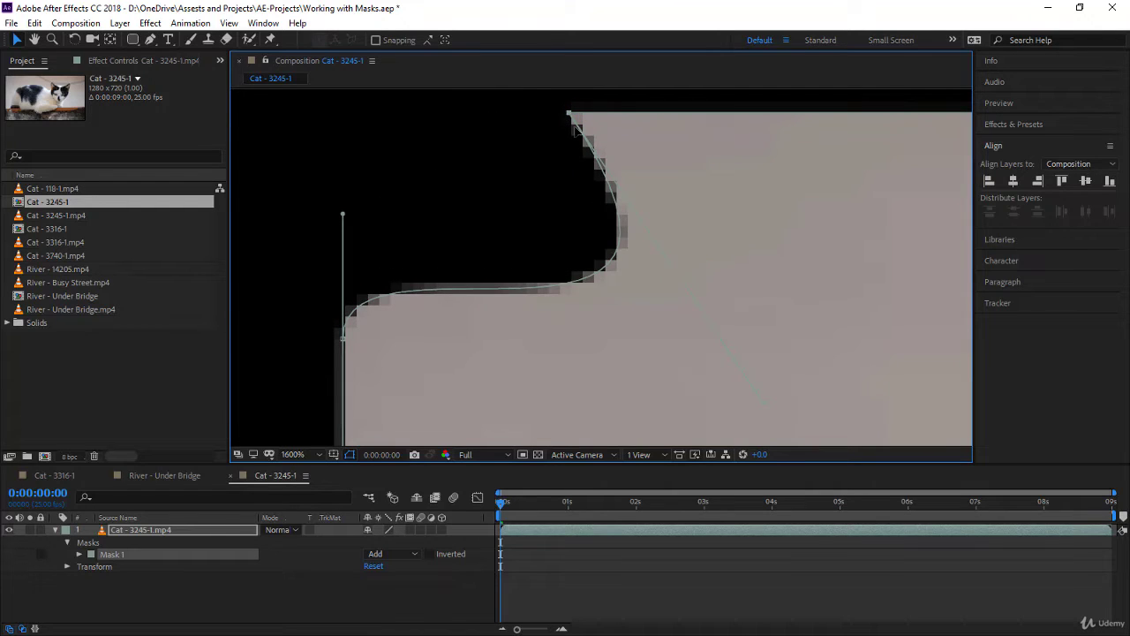
key("ctrl+z")
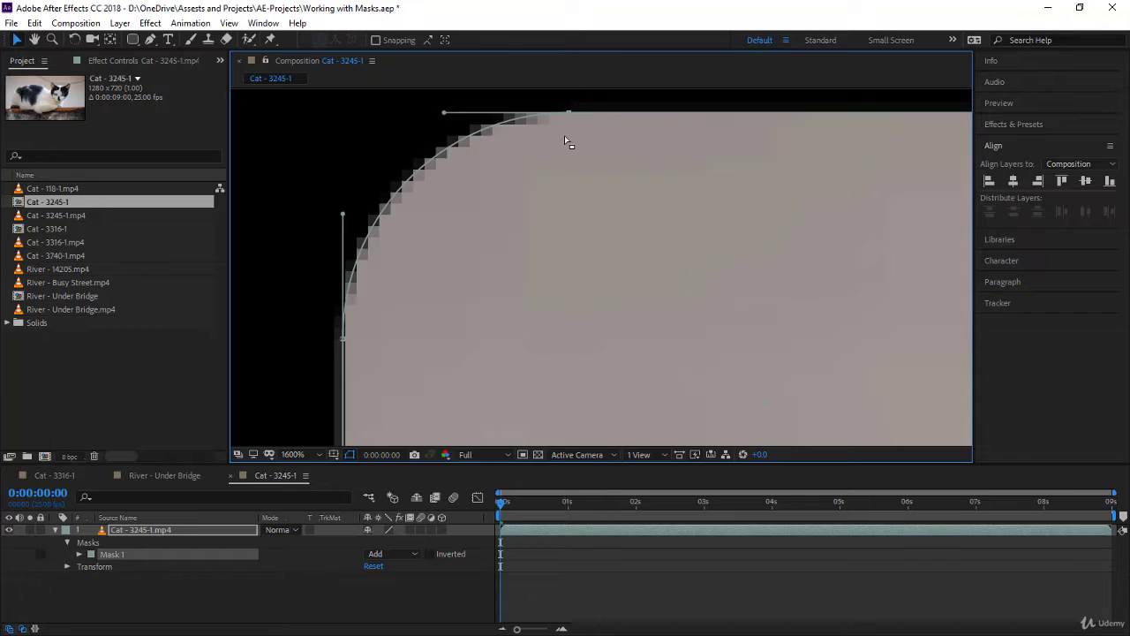
- Scale the masked Cat - 3245-1.mp4 layer to 75% and align it to the composition's left edge
left_click(312, 456)
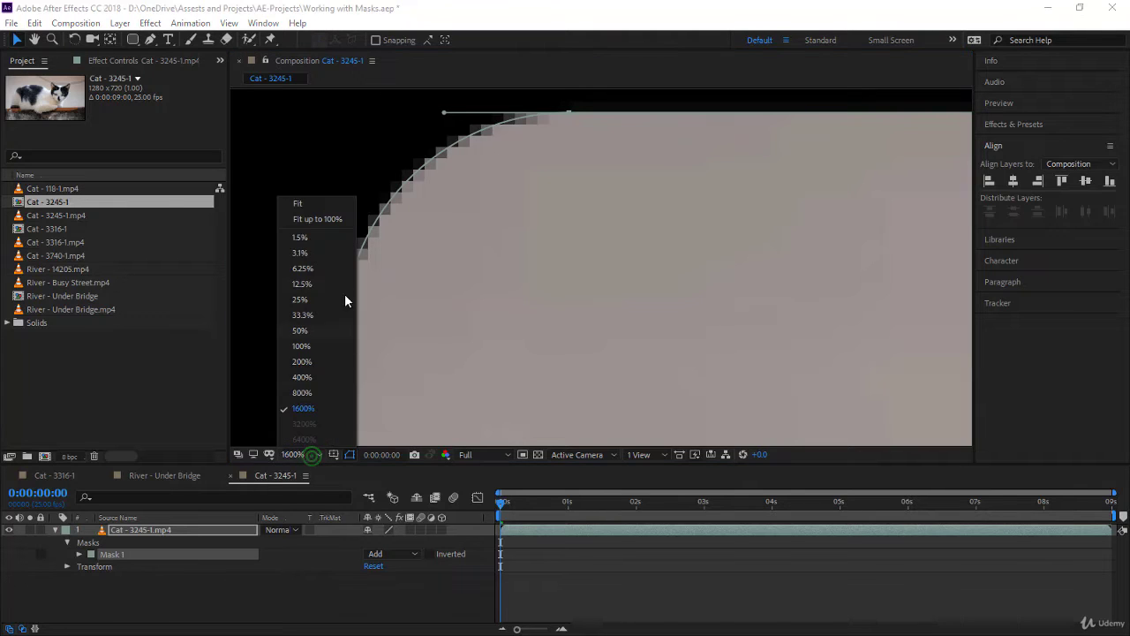
left_click(353, 220)
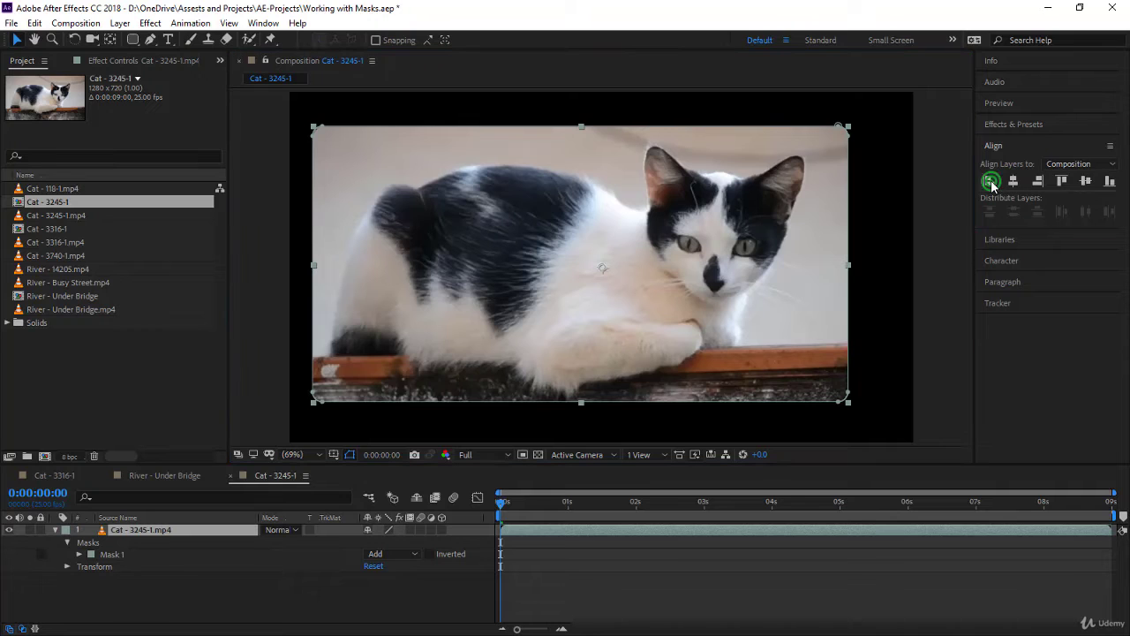
left_click(990, 181)
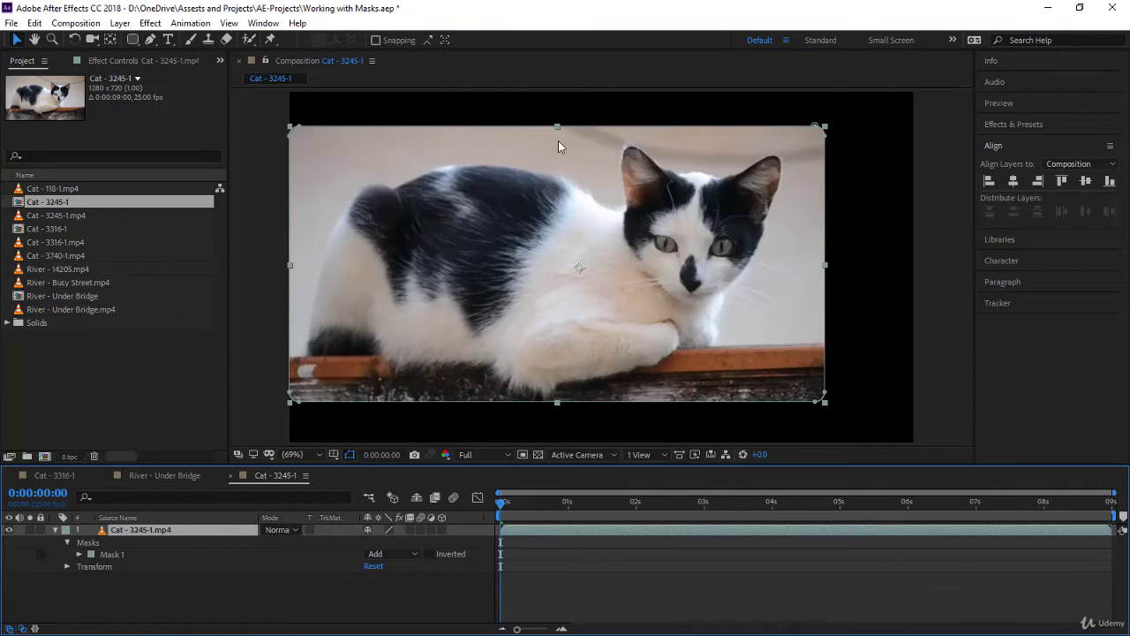
key("s")
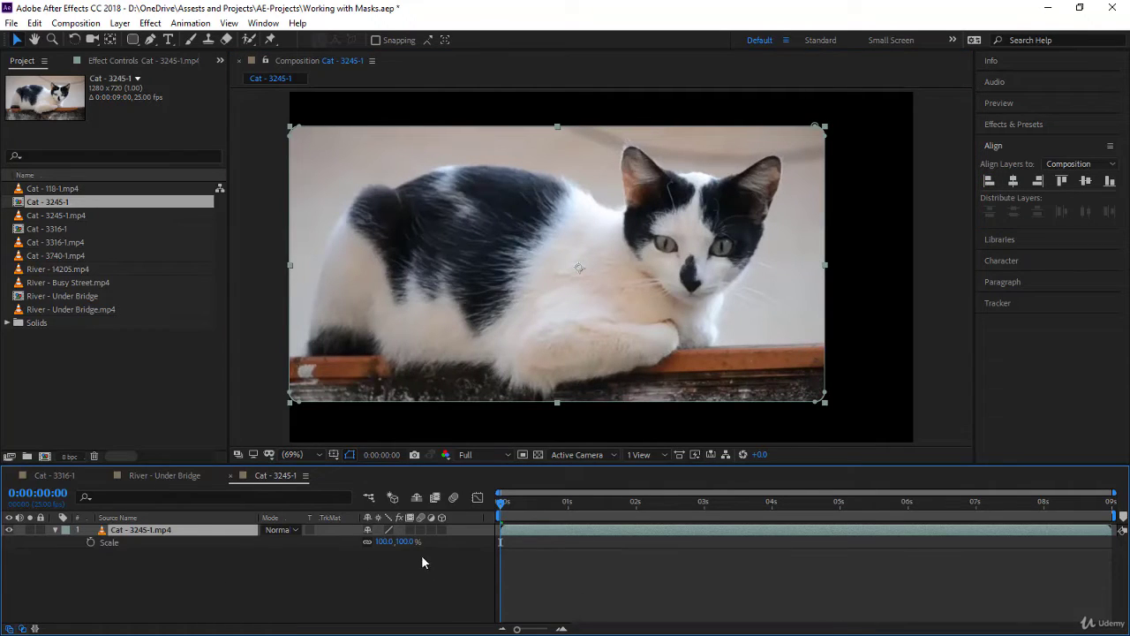
left_click(406, 542)
type("75")
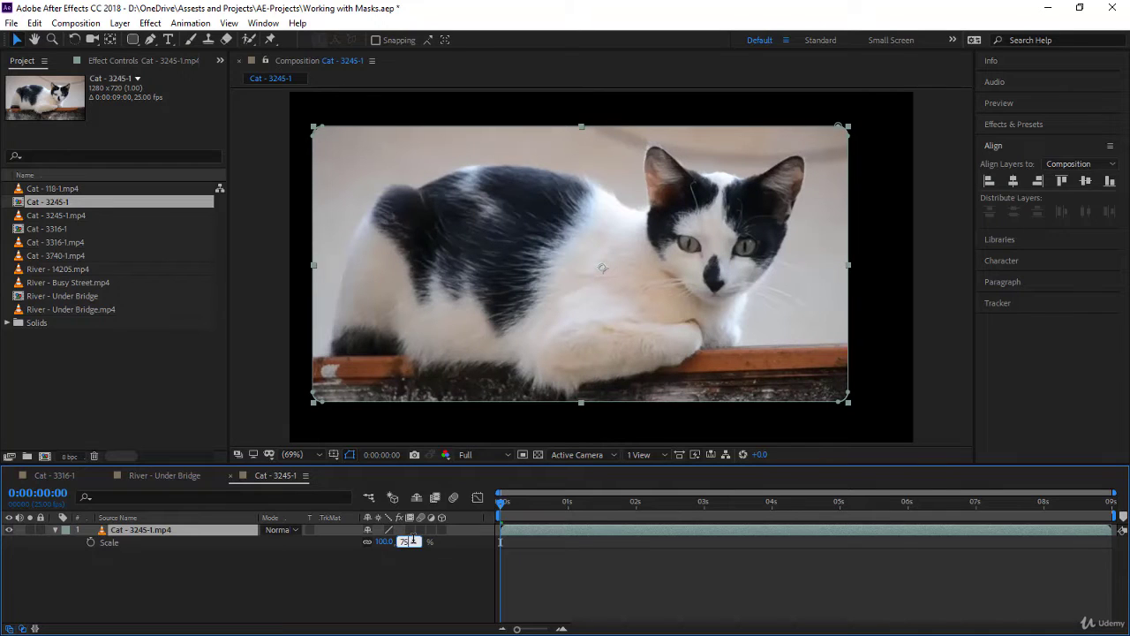
key("Return")
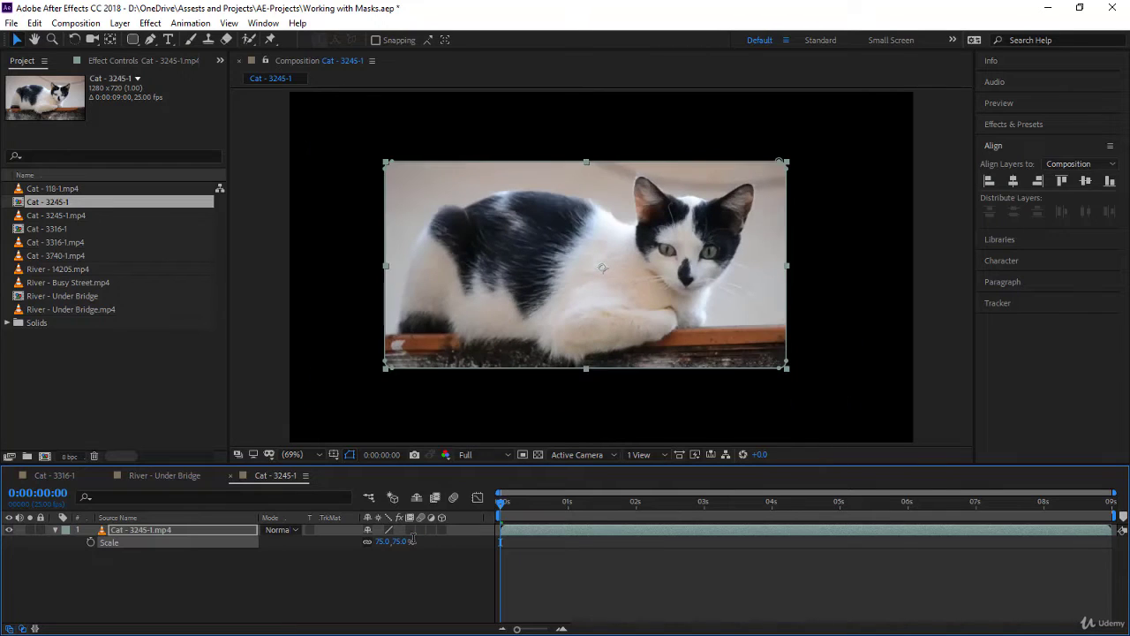
left_click(989, 181)
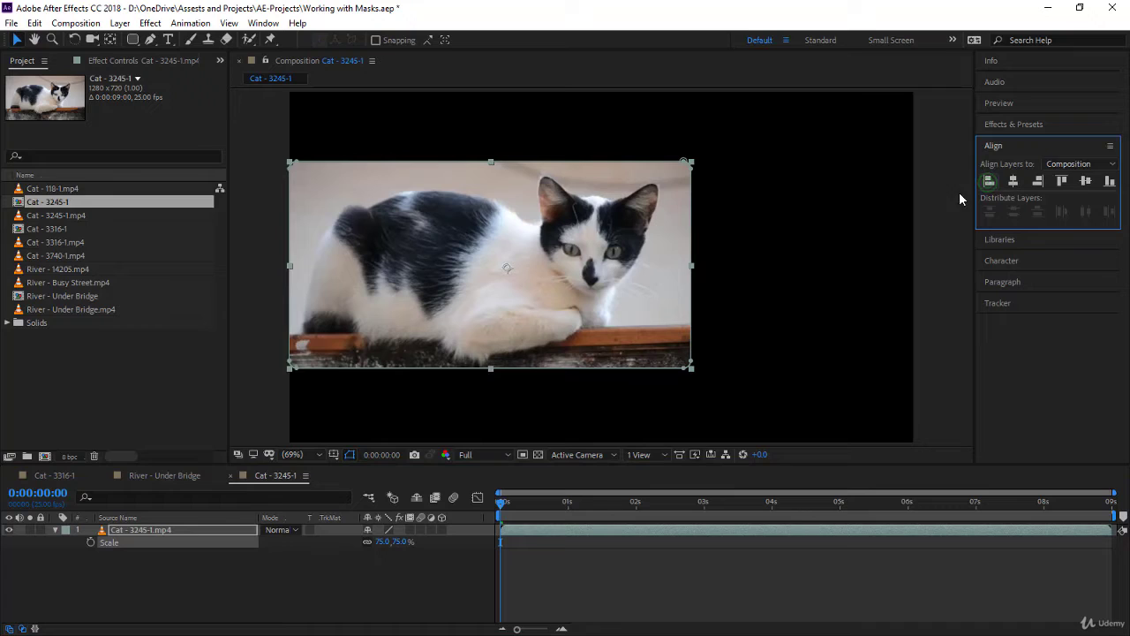
left_click(959, 258)
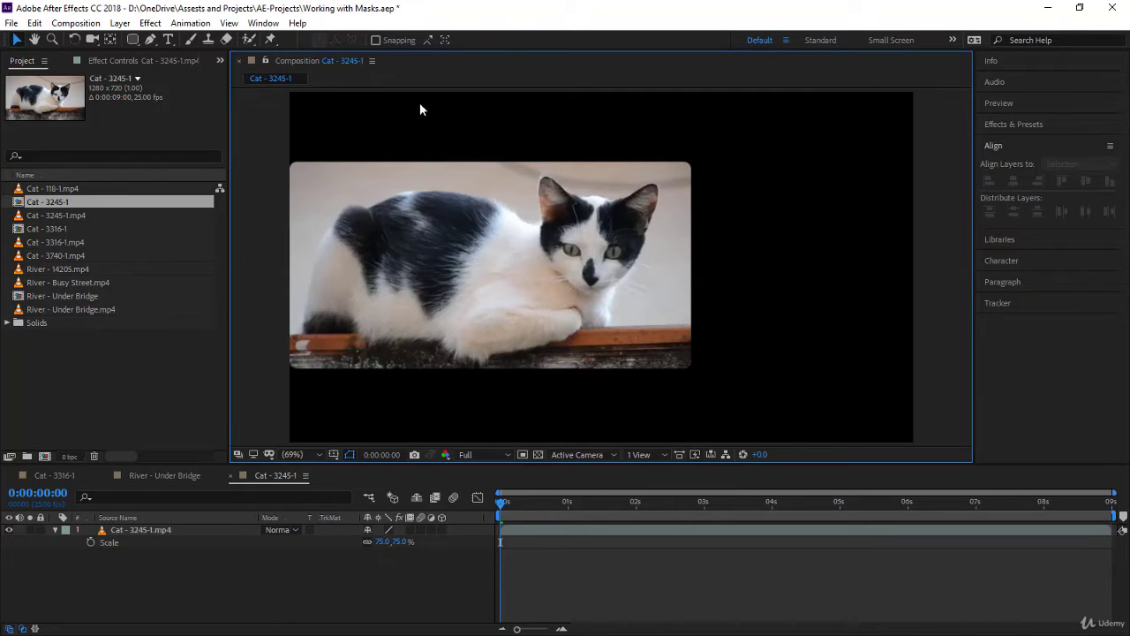
- Add a composition-sized green rectangle as a new shape layer and make its solid fill fully opaque
left_click(134, 41)
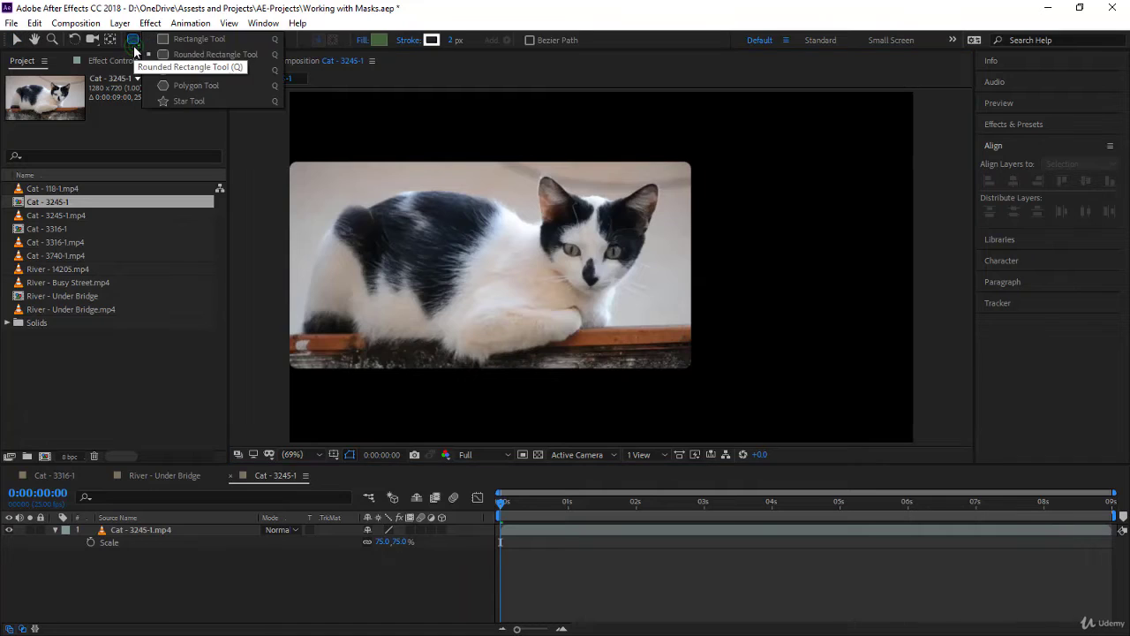
left_click(194, 40)
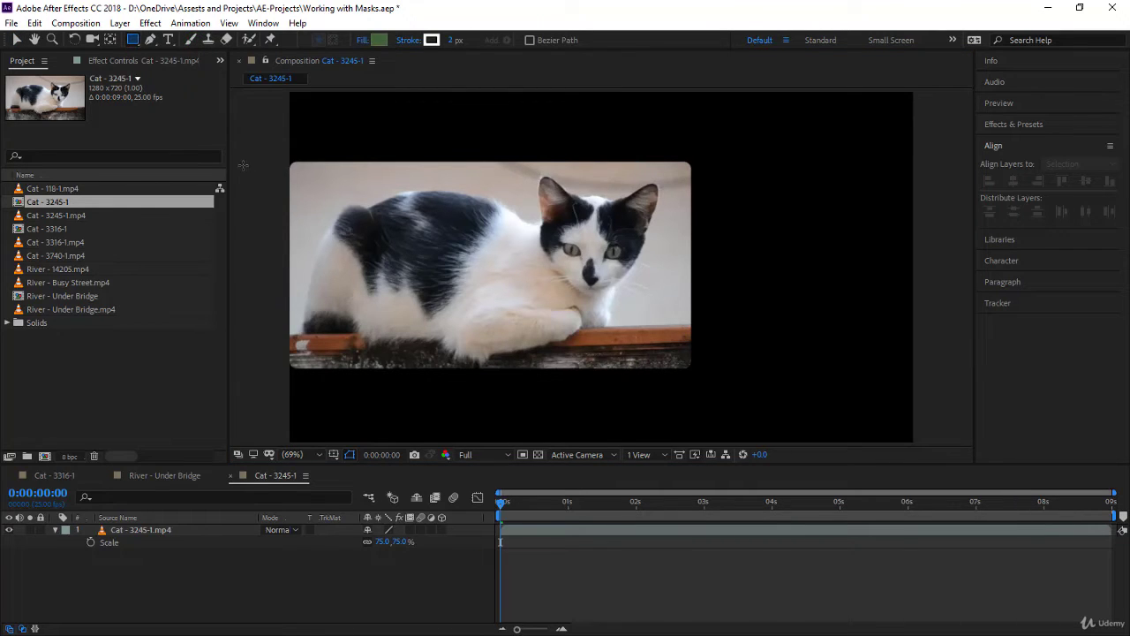
double_click(137, 42)
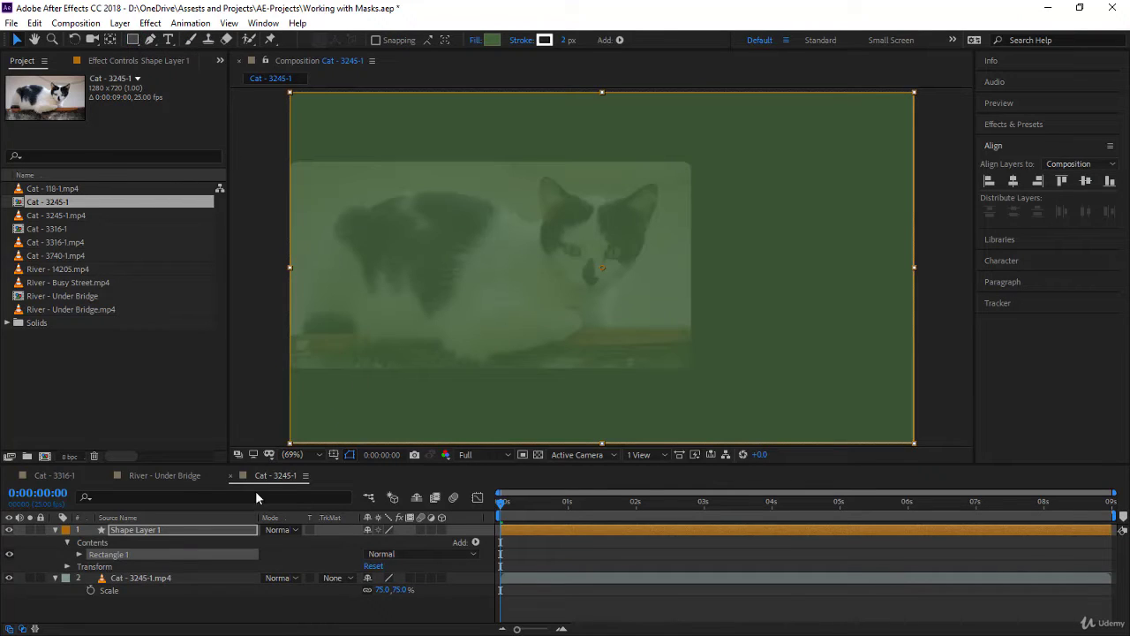
left_click(475, 40)
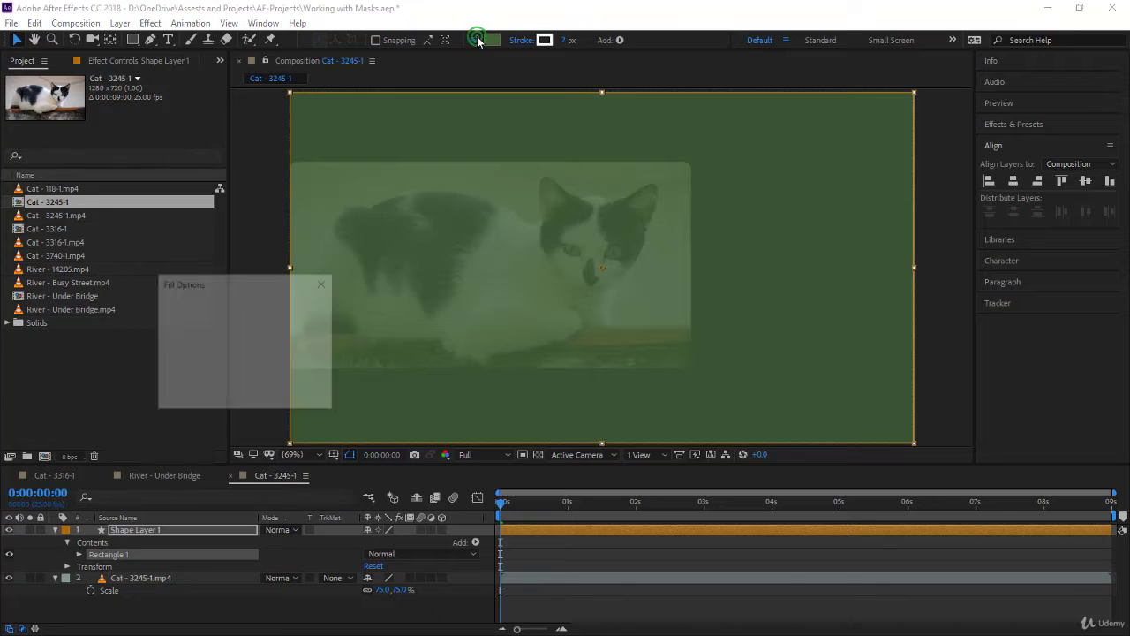
left_click_drag(295, 344, 309, 341)
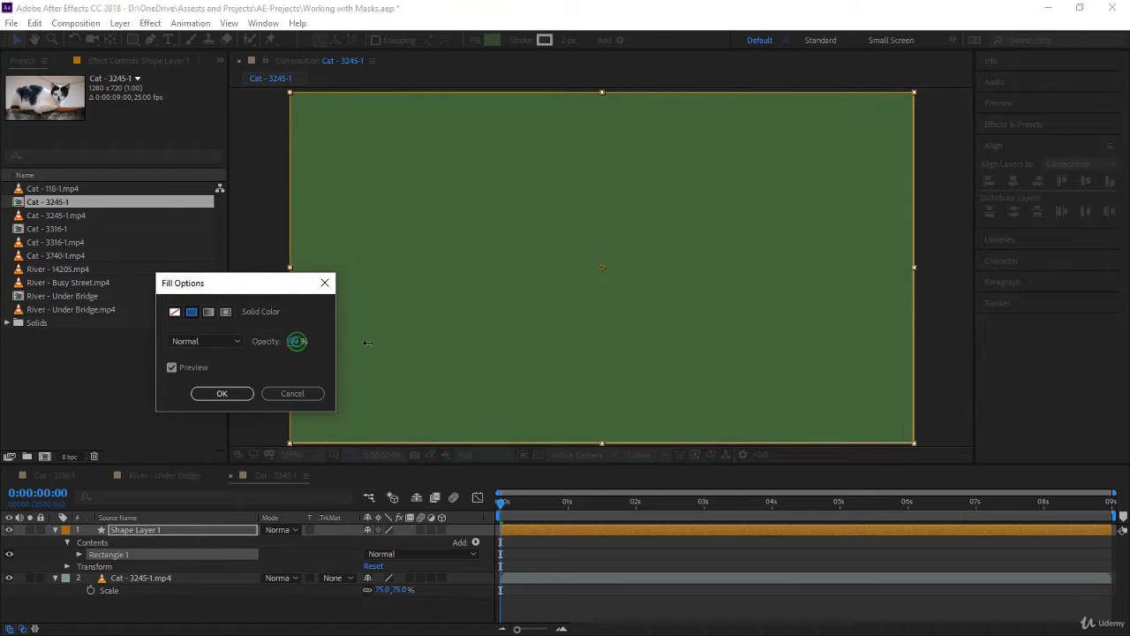
left_click(244, 393)
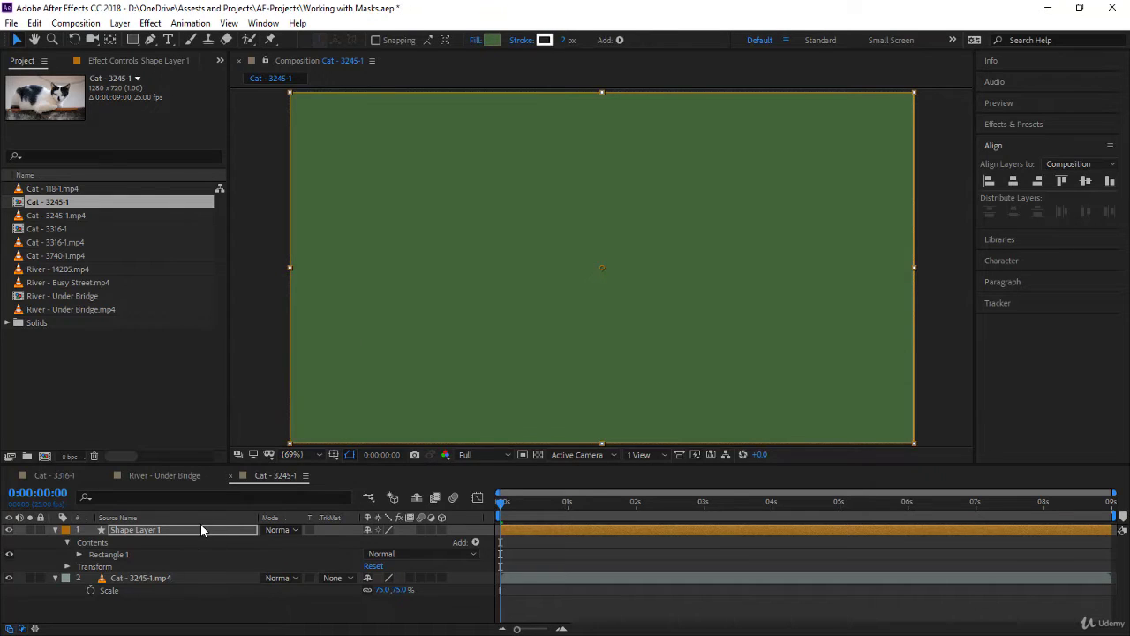
- Move the green shape layer beneath the Cat - 3245-1.mp4 layer, lock it and collapse its properties
left_click_drag(201, 530, 207, 606)
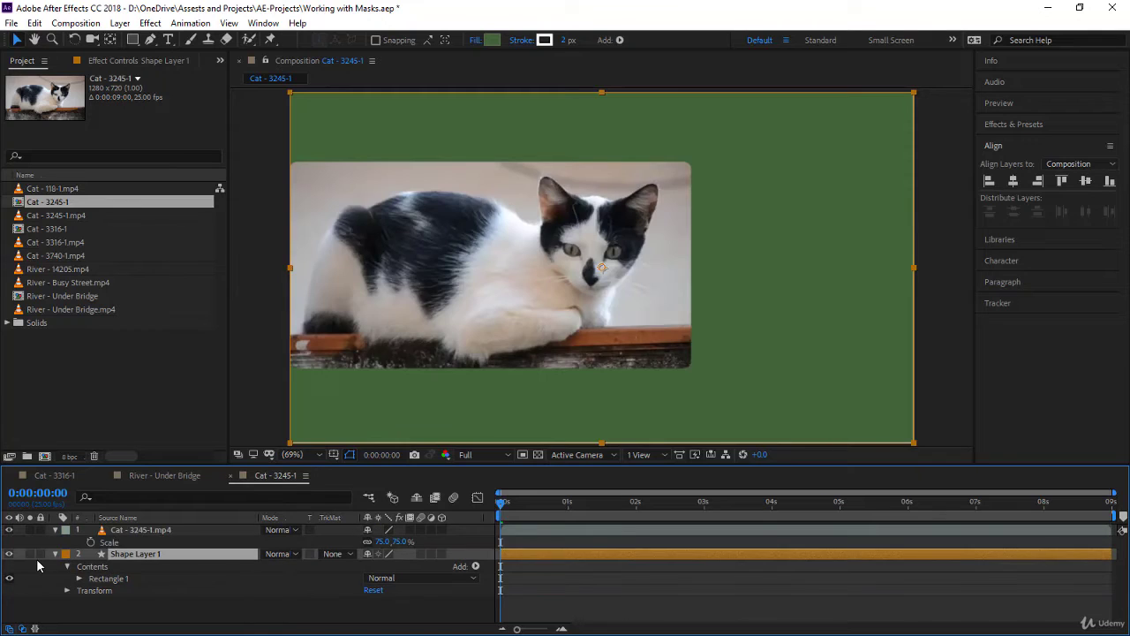
left_click(40, 553)
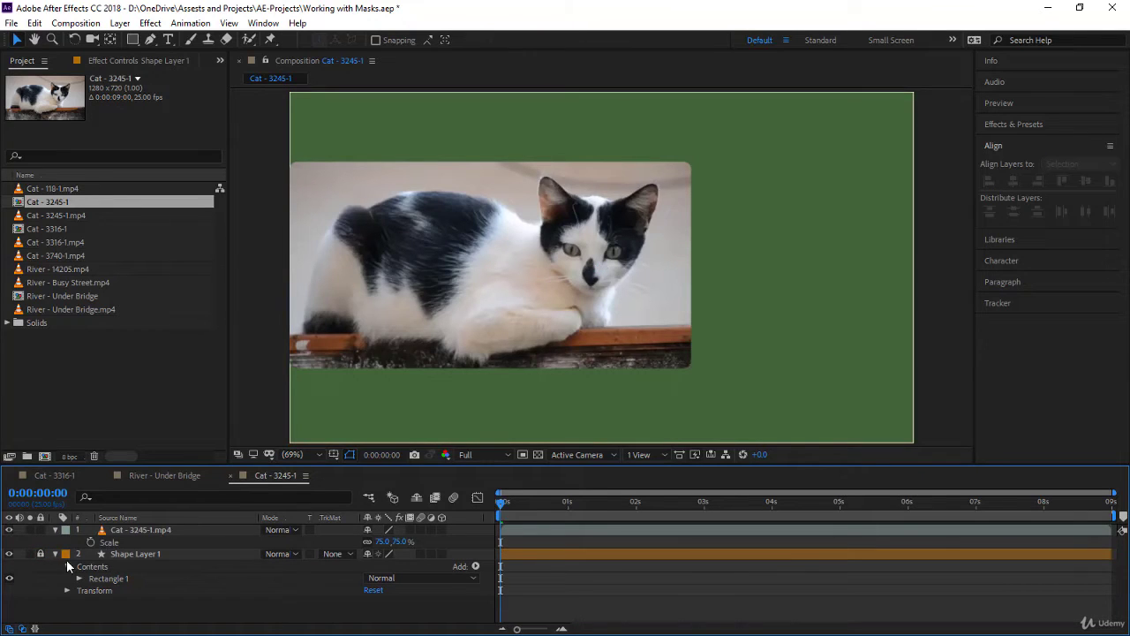
left_click(54, 556)
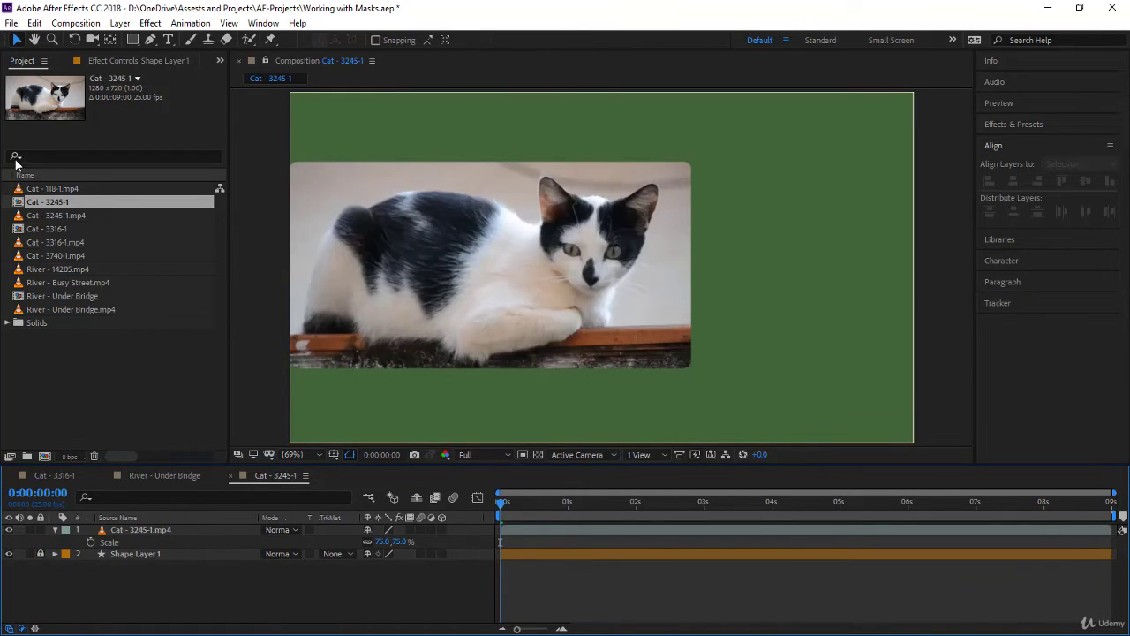
- Add the Cat - 118-1.mp4 footage to the composition as the topmost layer
left_click(52, 190)
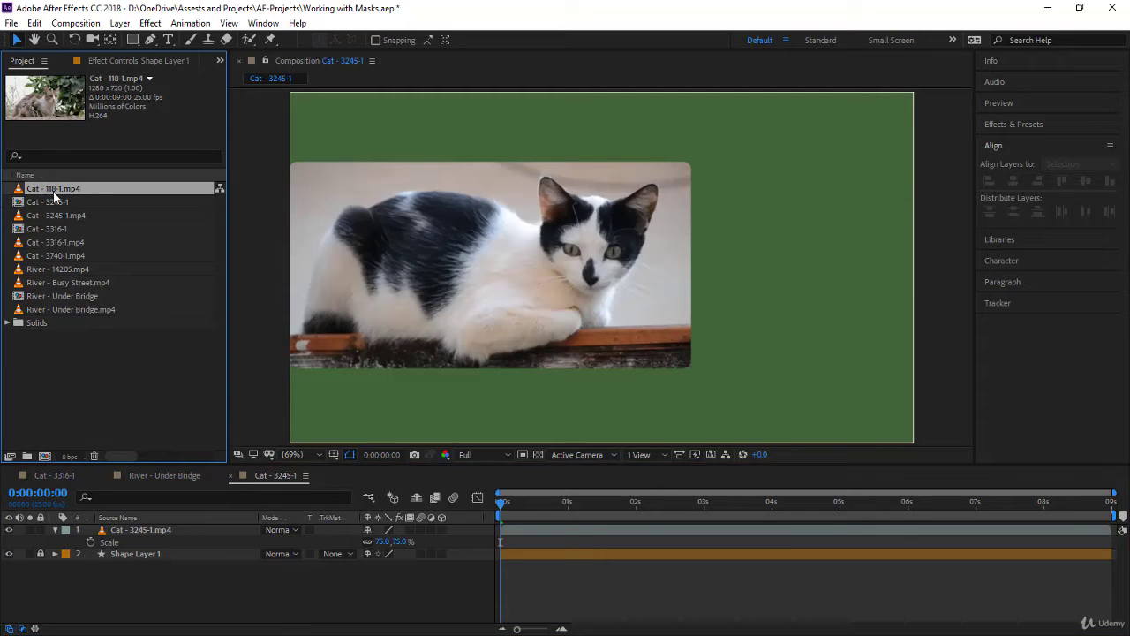
left_click(71, 244)
left_click(71, 257)
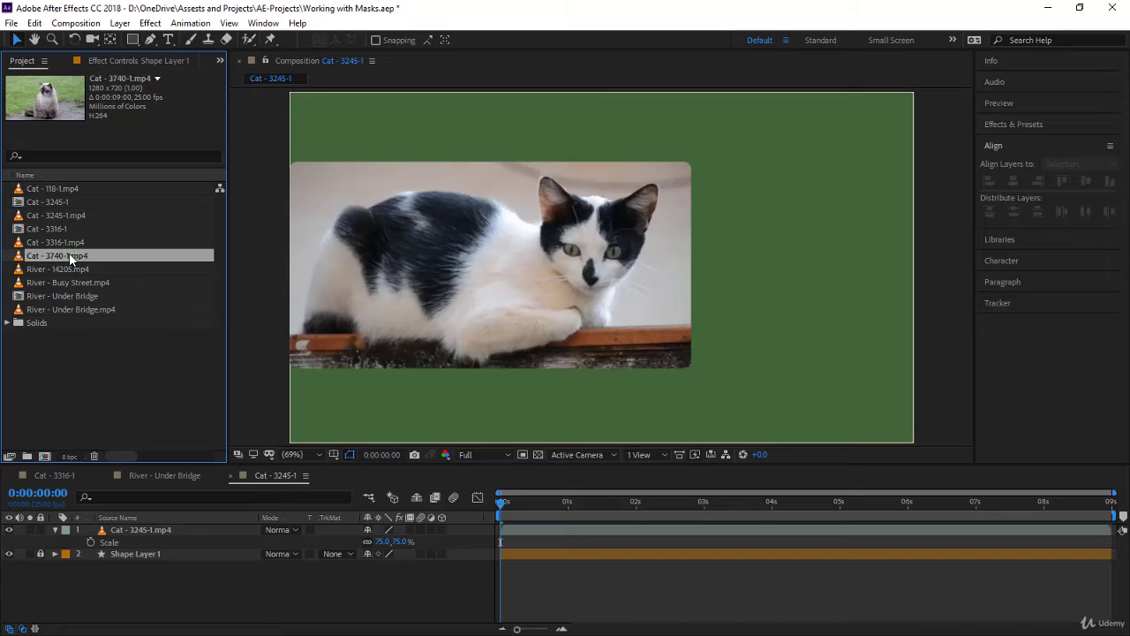
left_click(80, 190)
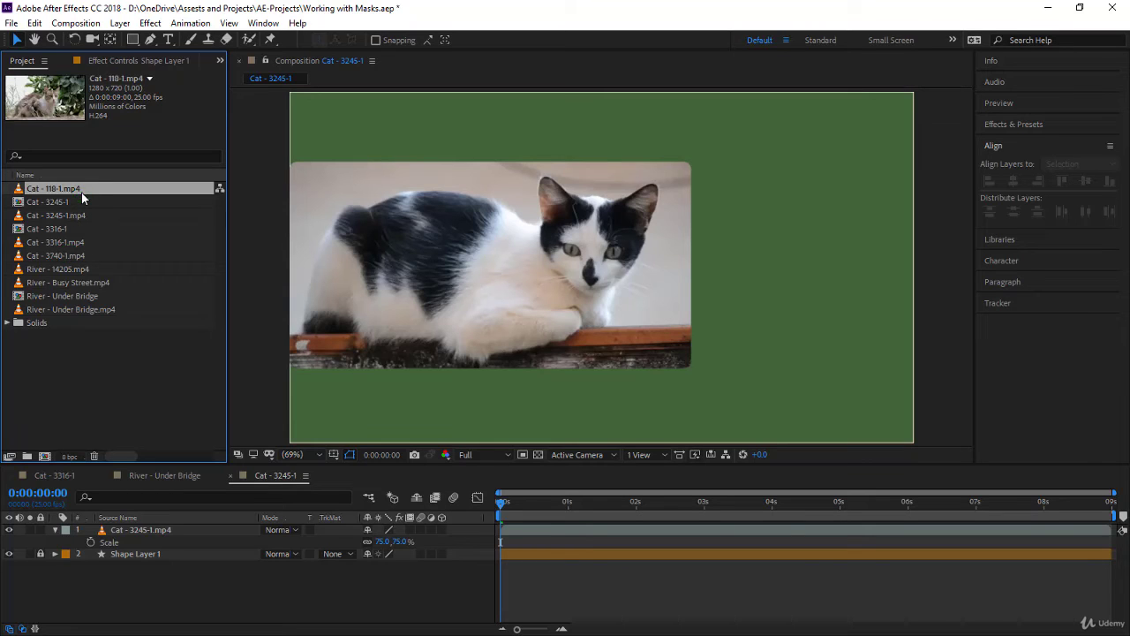
left_click_drag(82, 192, 132, 530)
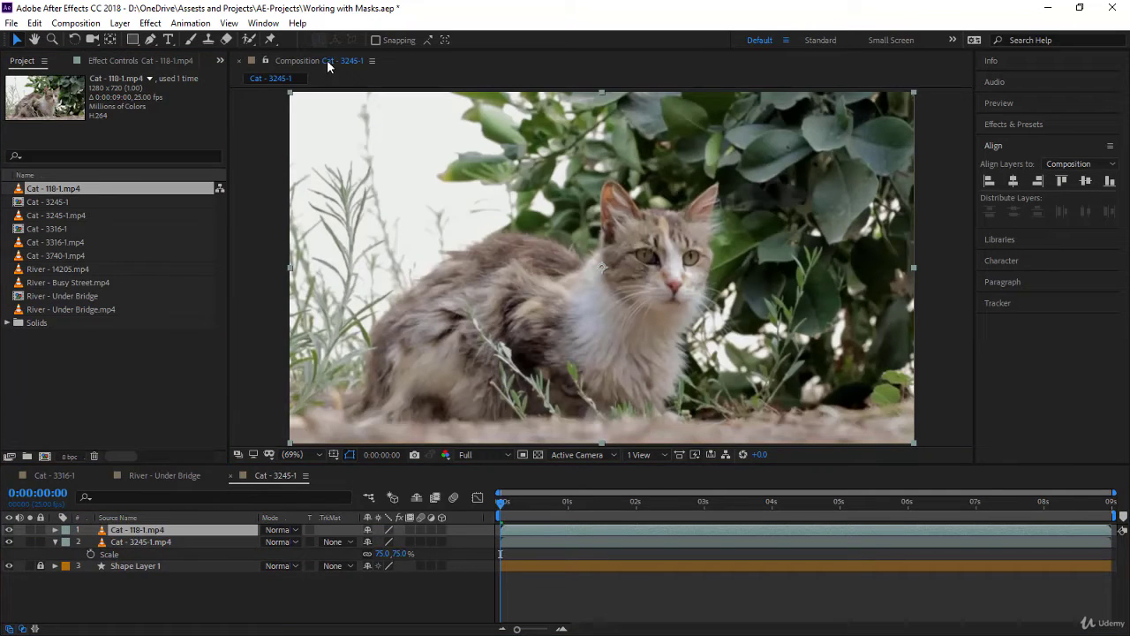
- Crop the Cat - 118-1.mp4 layer with a circular Ellipse mask around the cat's head and chest, and preview the masked motion
left_click(132, 40)
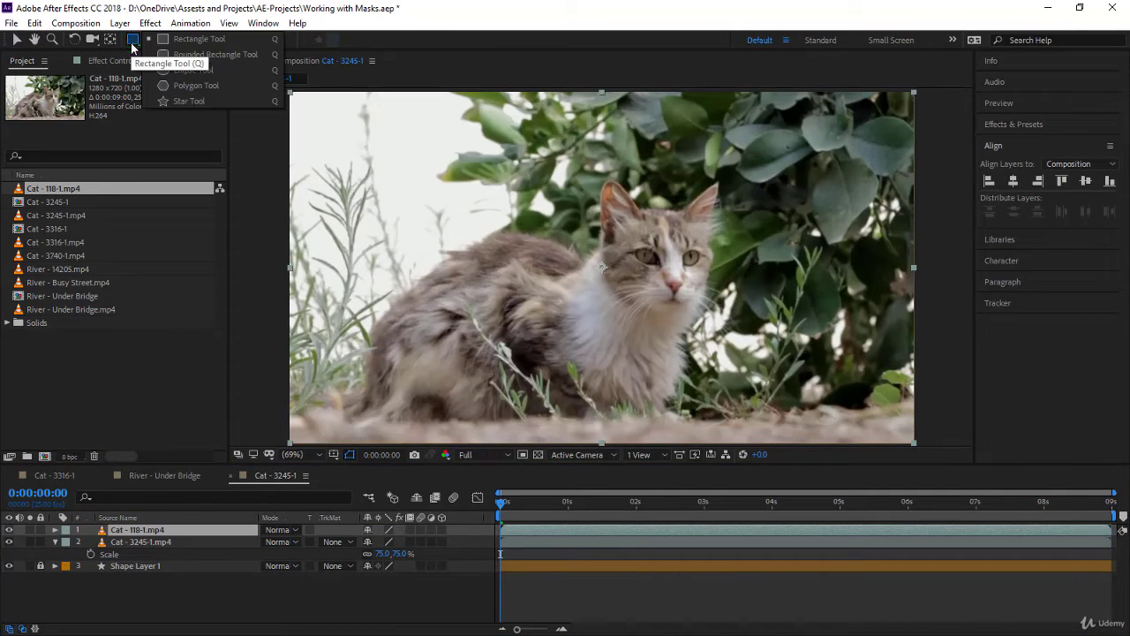
left_click(190, 70)
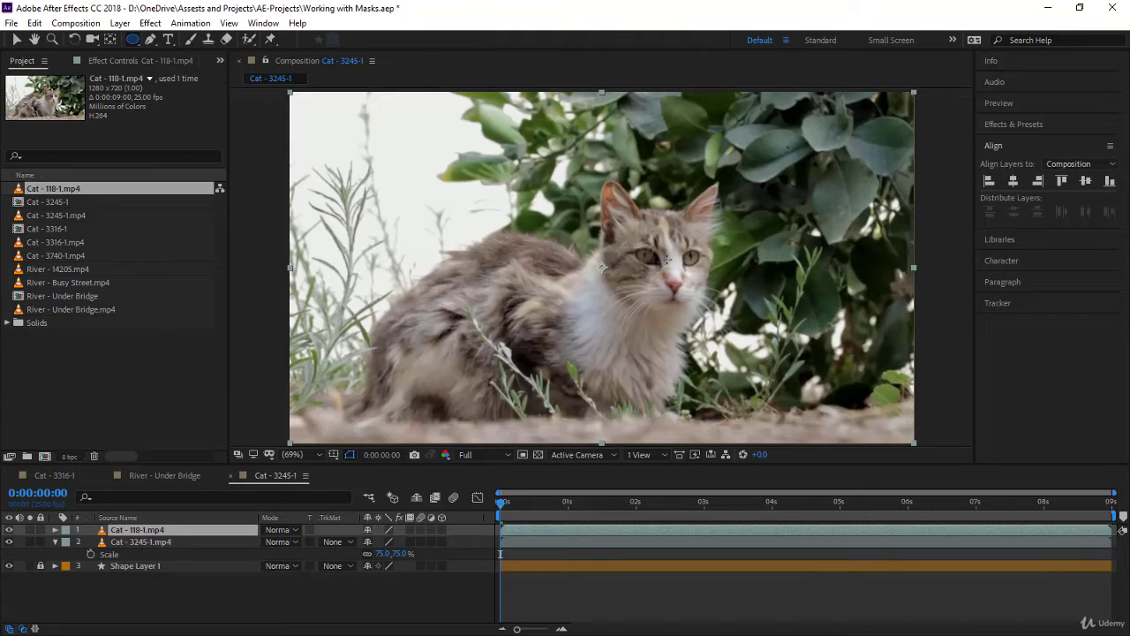
left_click_drag(658, 258, 783, 329)
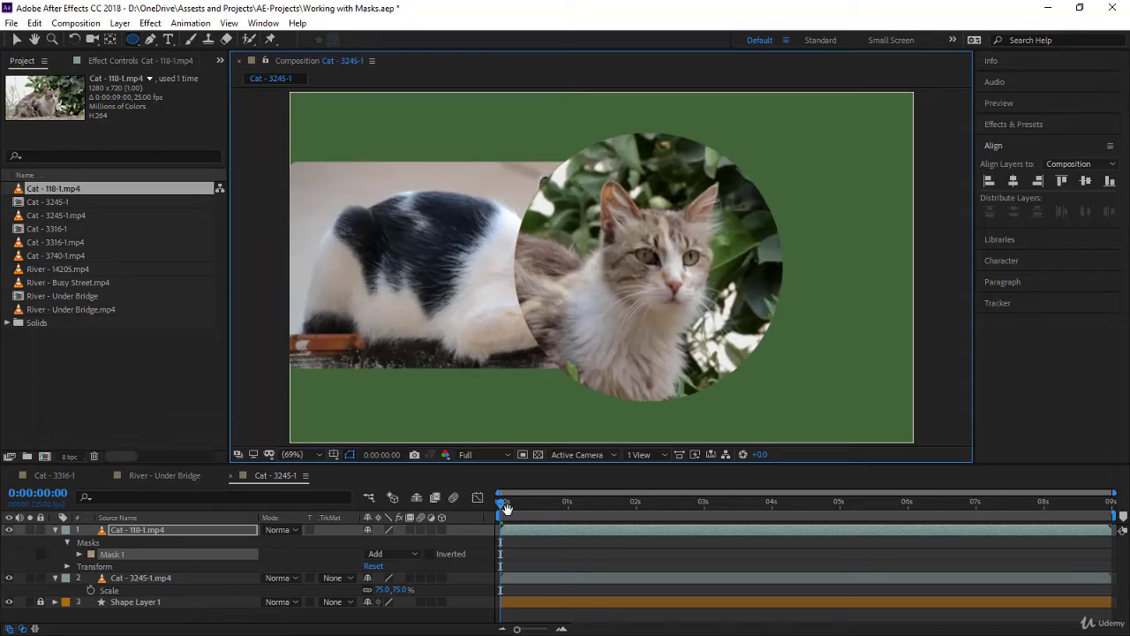
key("v")
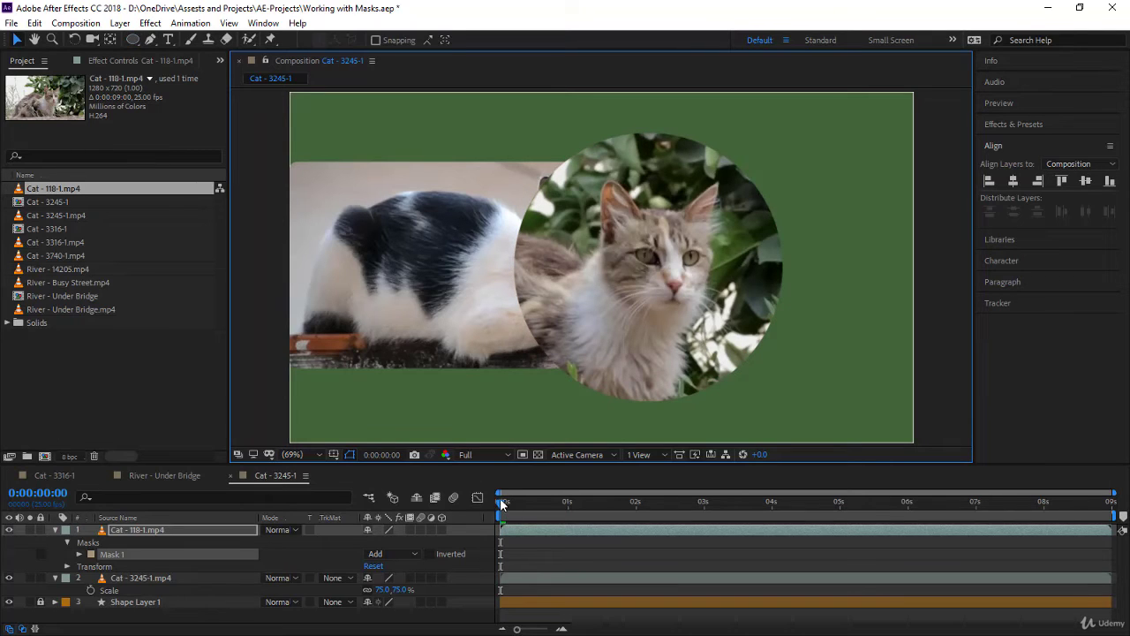
left_click_drag(504, 505, 616, 505)
key("space")
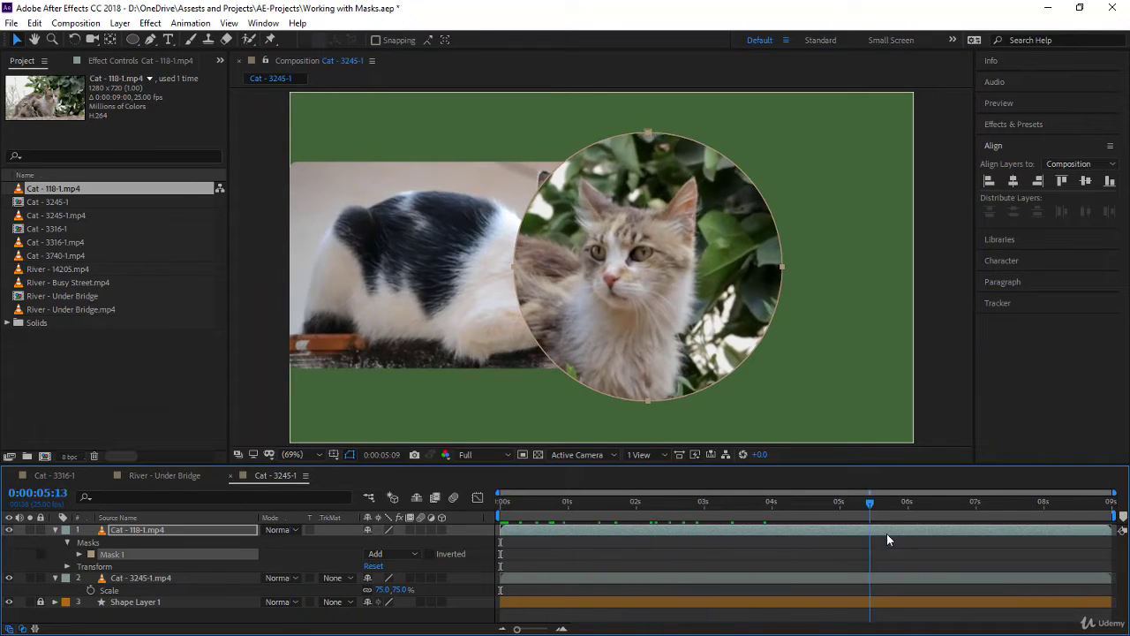
key("space")
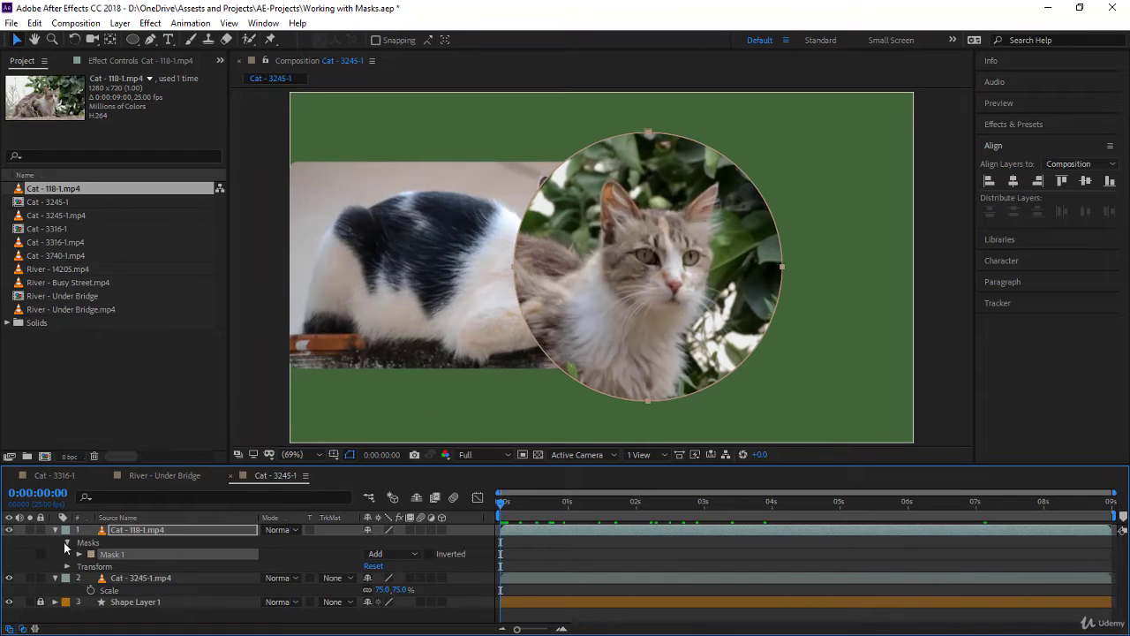
- Scale the masked Cat - 118-1.mp4 layer to 48%
left_click(154, 530)
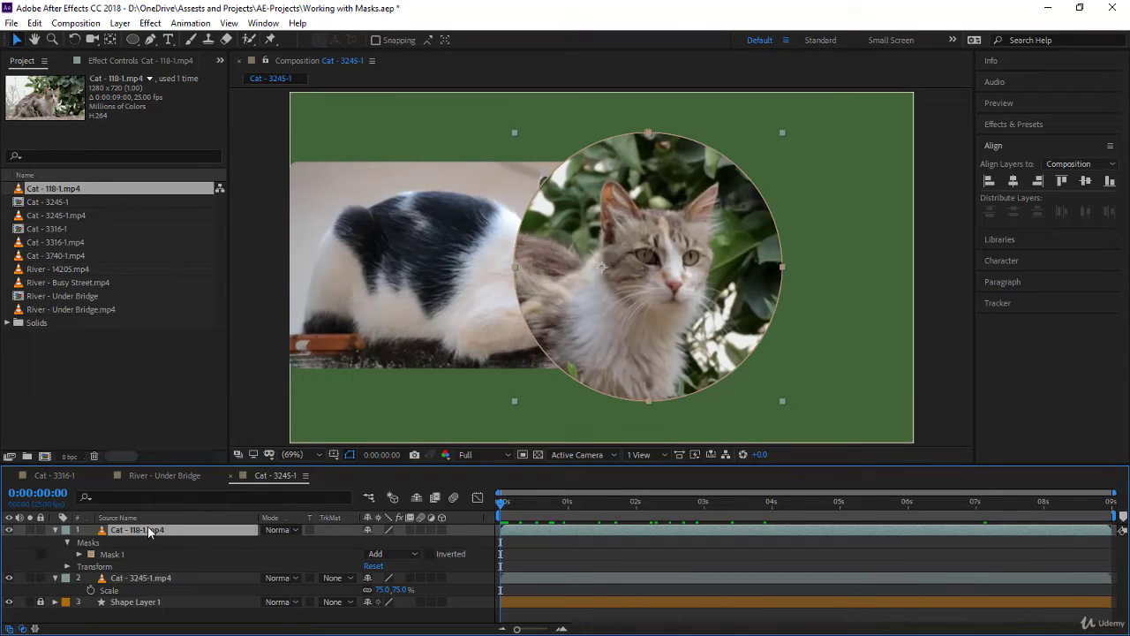
key("s")
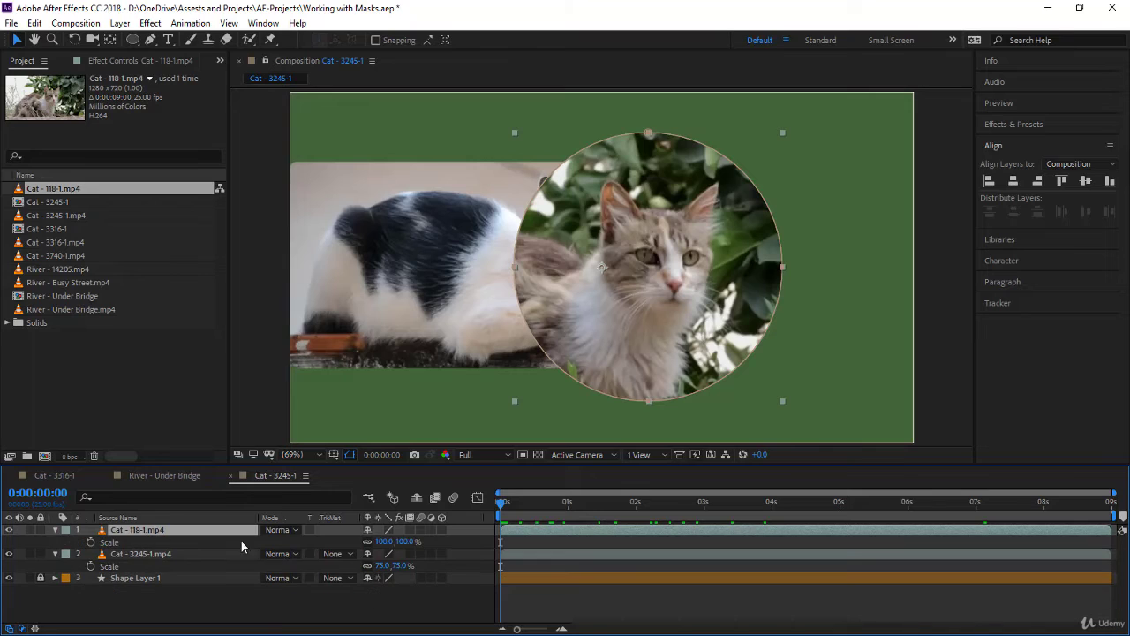
left_click_drag(407, 547, 360, 547)
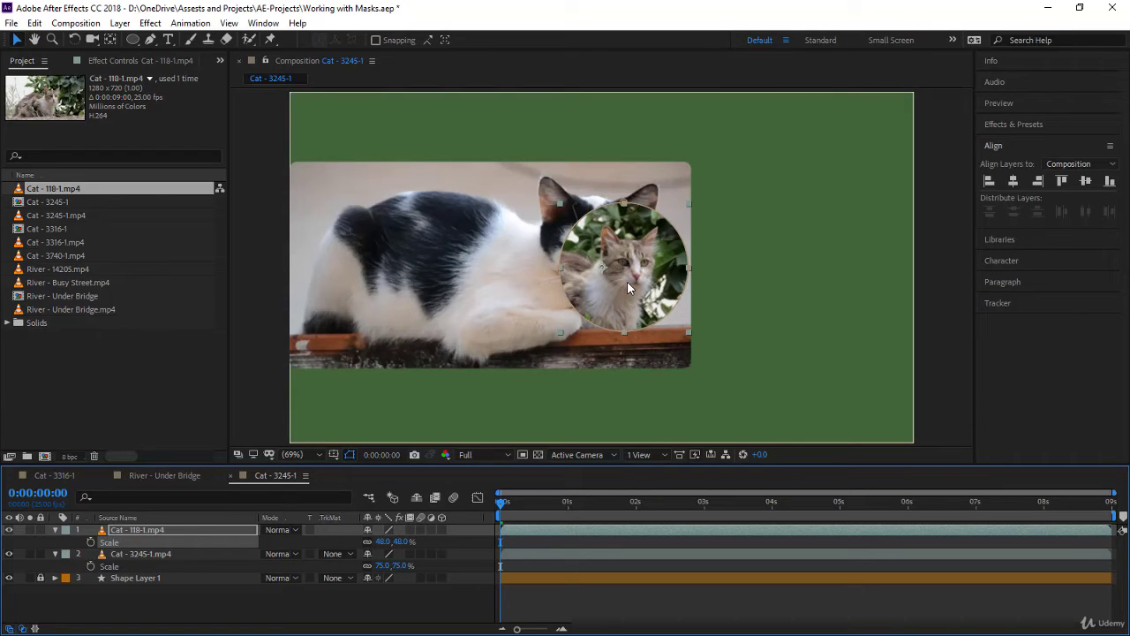
- Center the Cat - 118-1.mp4 layer's anchor point in its circle and move the circle to the composition's upper-right area
key("ctrl+alt+Home")
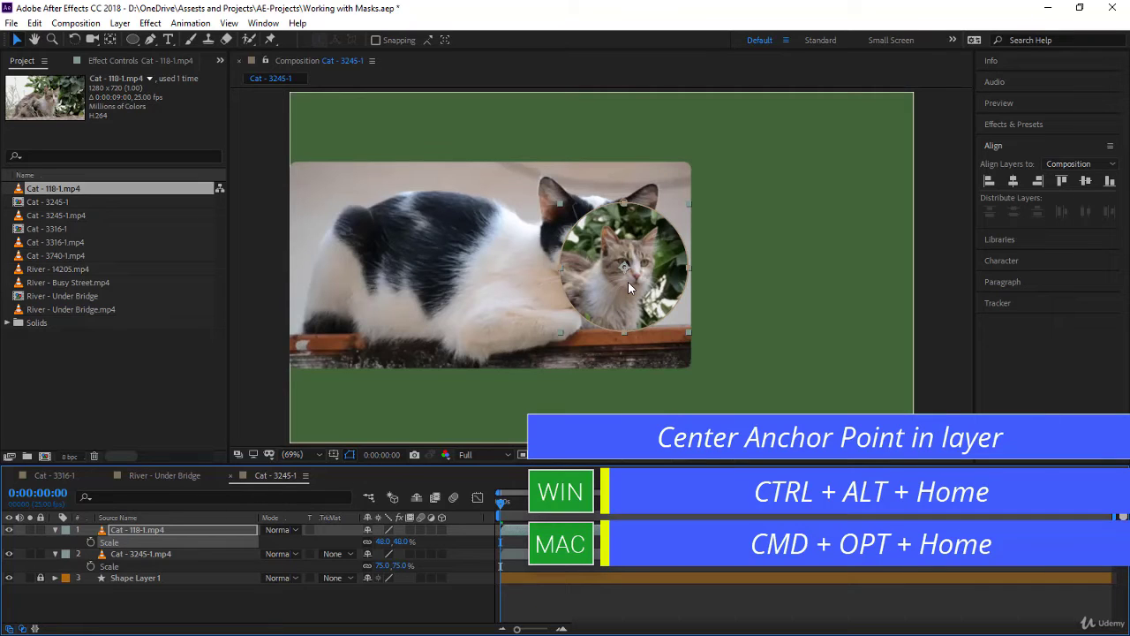
key("y")
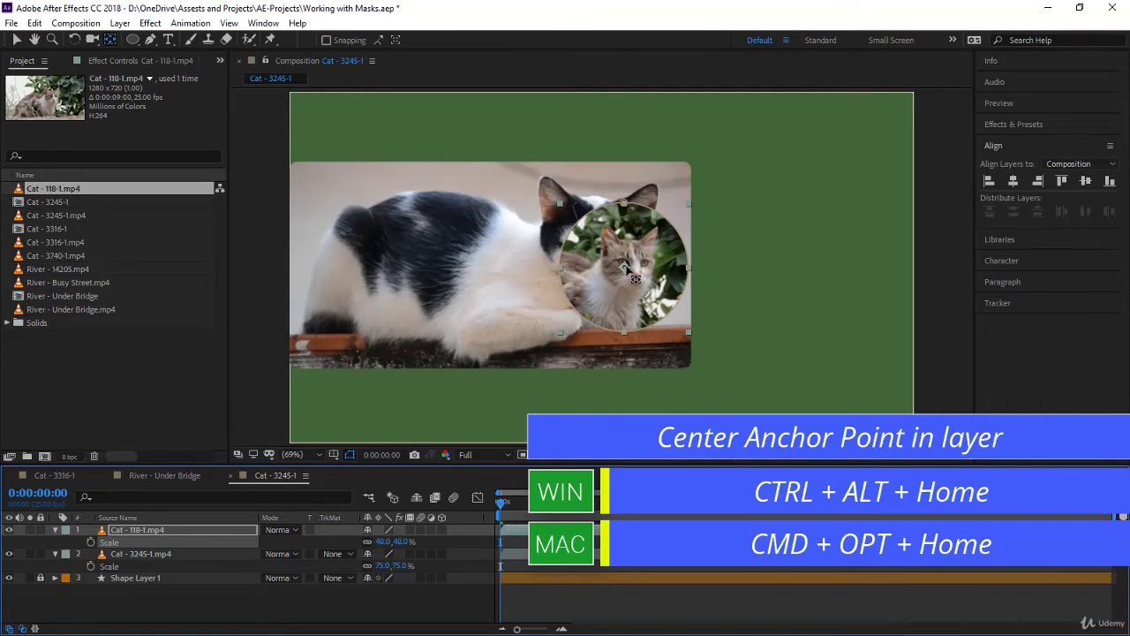
mouse_move(625, 266)
left_mouse_down()
mouse_move(624, 284)
mouse_move(608, 274)
left_mouse_up()
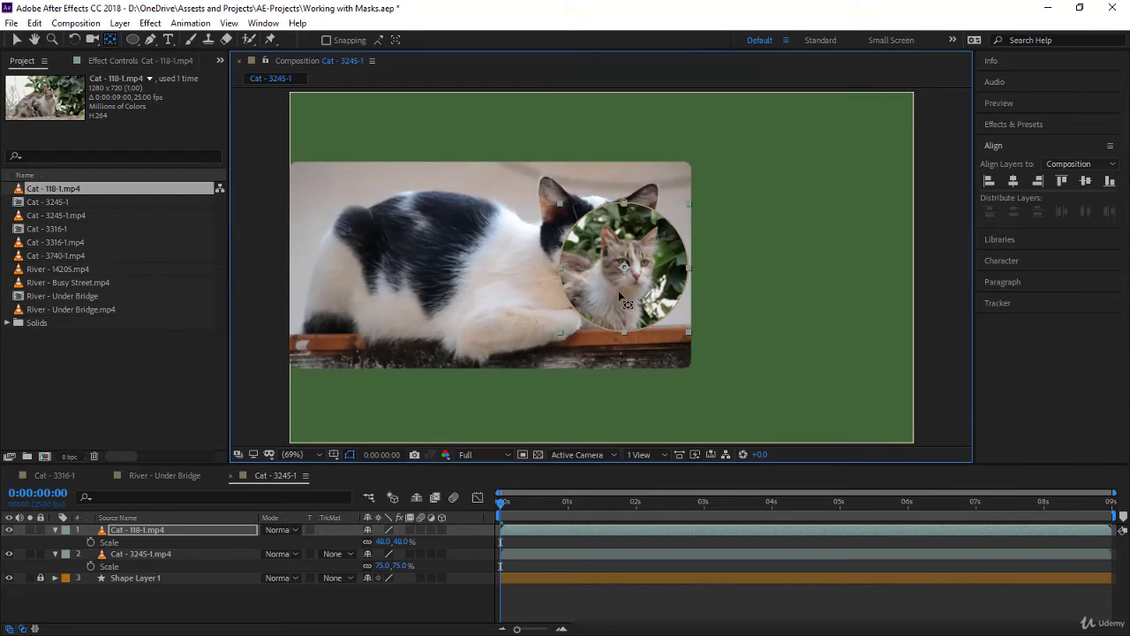
key("v")
left_click_drag(616, 293, 798, 216)
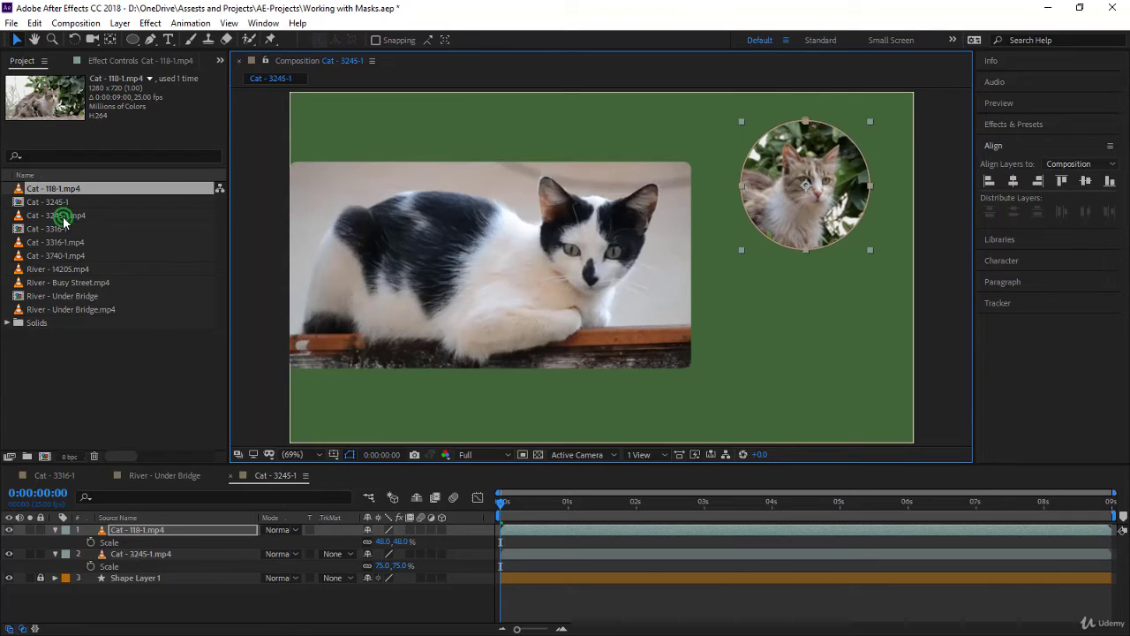
- Add the Cat - 3740-1.mp4 footage to the composition as the topmost layer
left_click(64, 217)
left_click(66, 242)
left_click(73, 255)
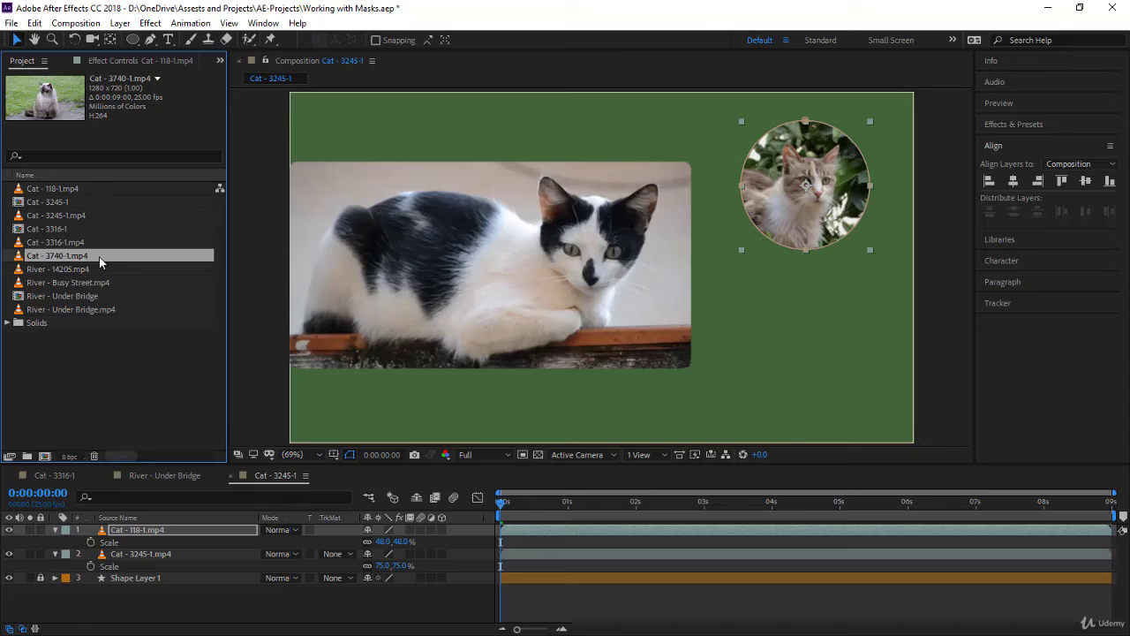
left_click_drag(97, 256, 142, 526)
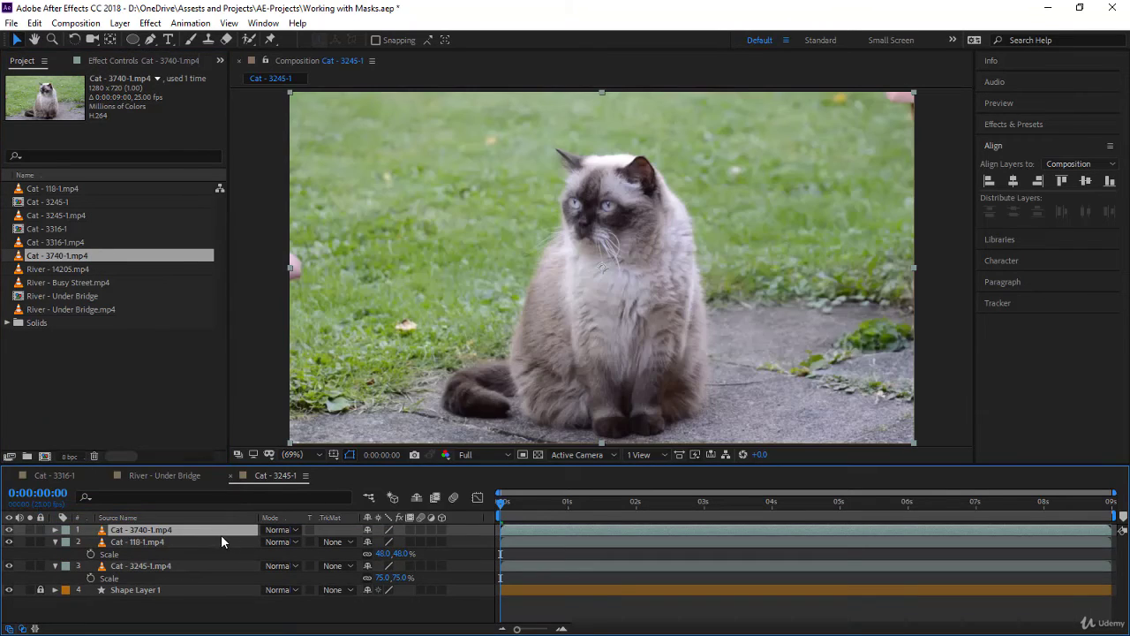
- Hide the Cat - 3740-1.mp4 layer and copy the Mask Path of Mask 1 from the Cat - 118-1.mp4 layer
left_click(131, 542)
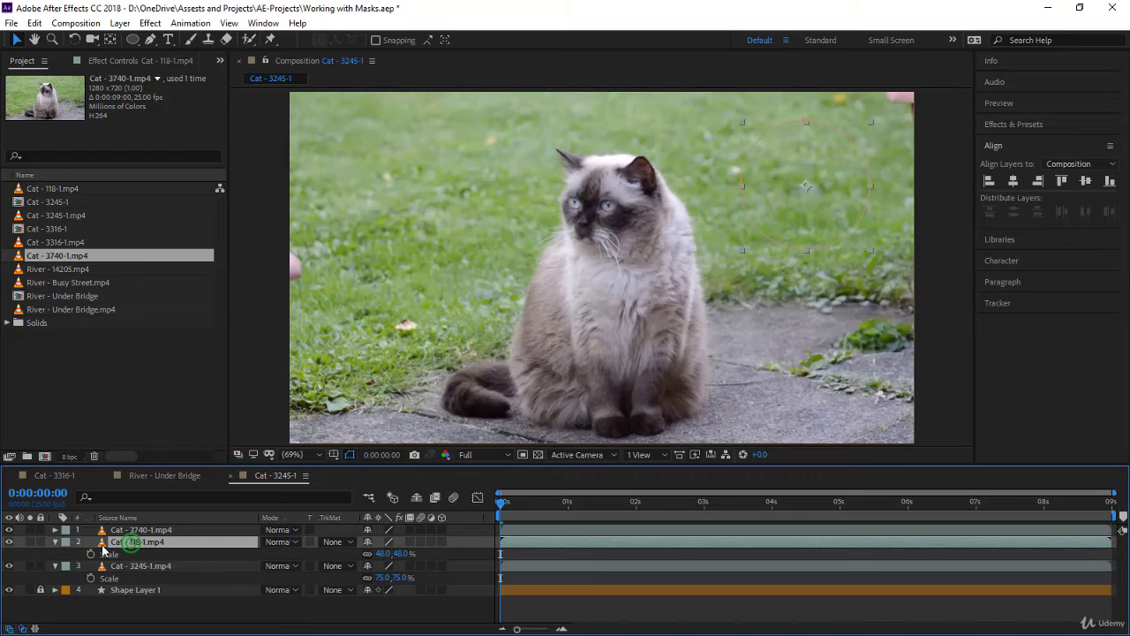
left_click(9, 530)
left_click(54, 542)
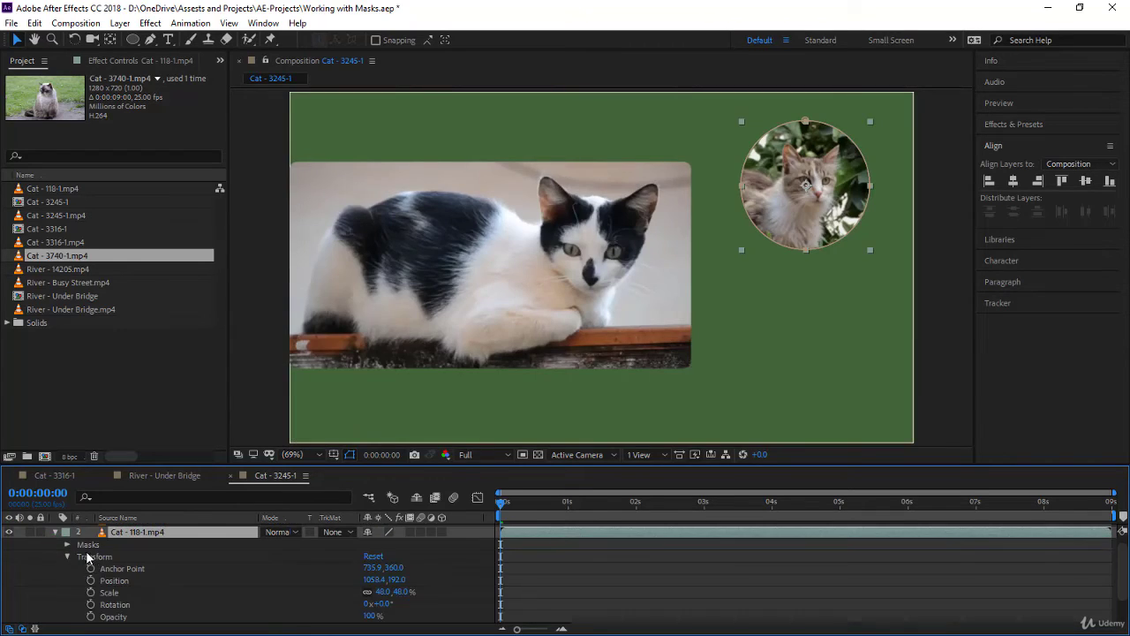
left_click(67, 544)
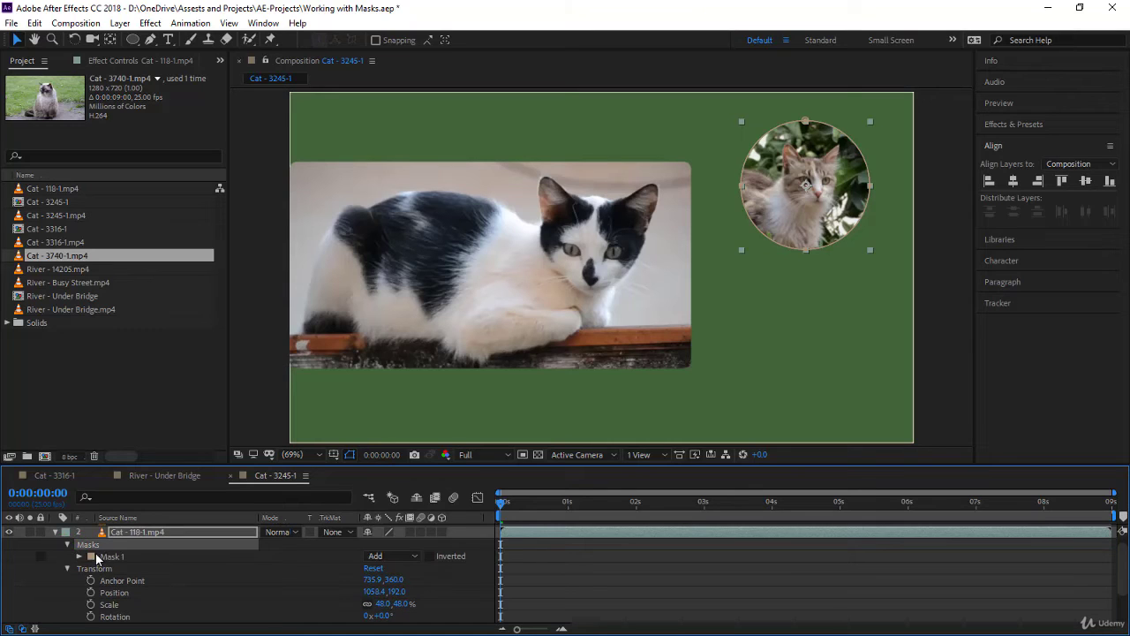
left_click(106, 558)
left_click(79, 557)
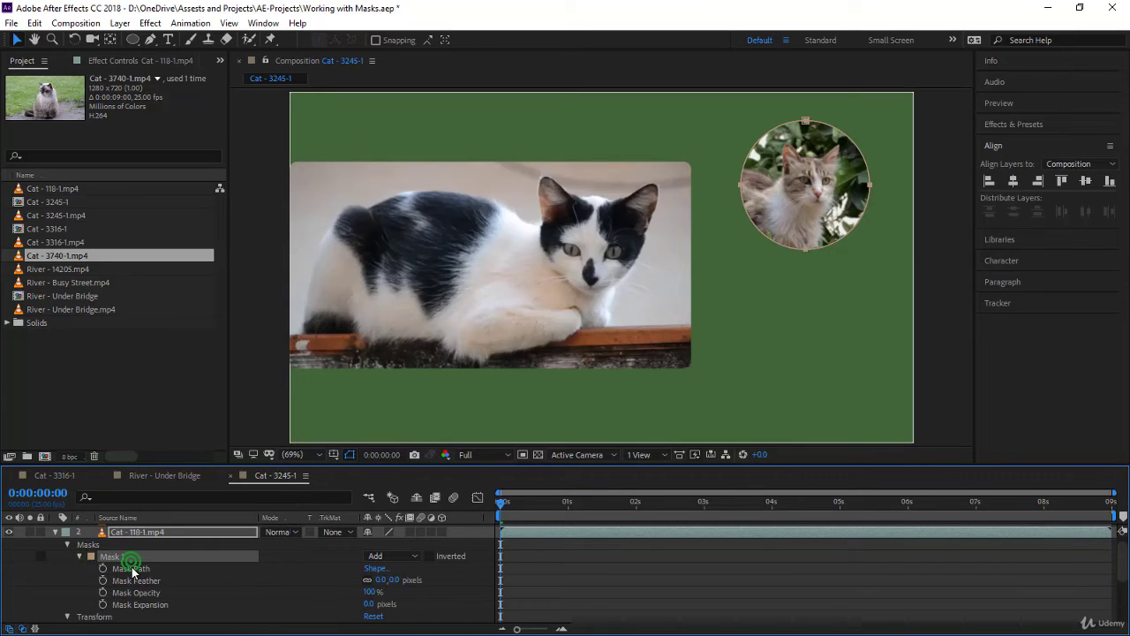
left_click(130, 570)
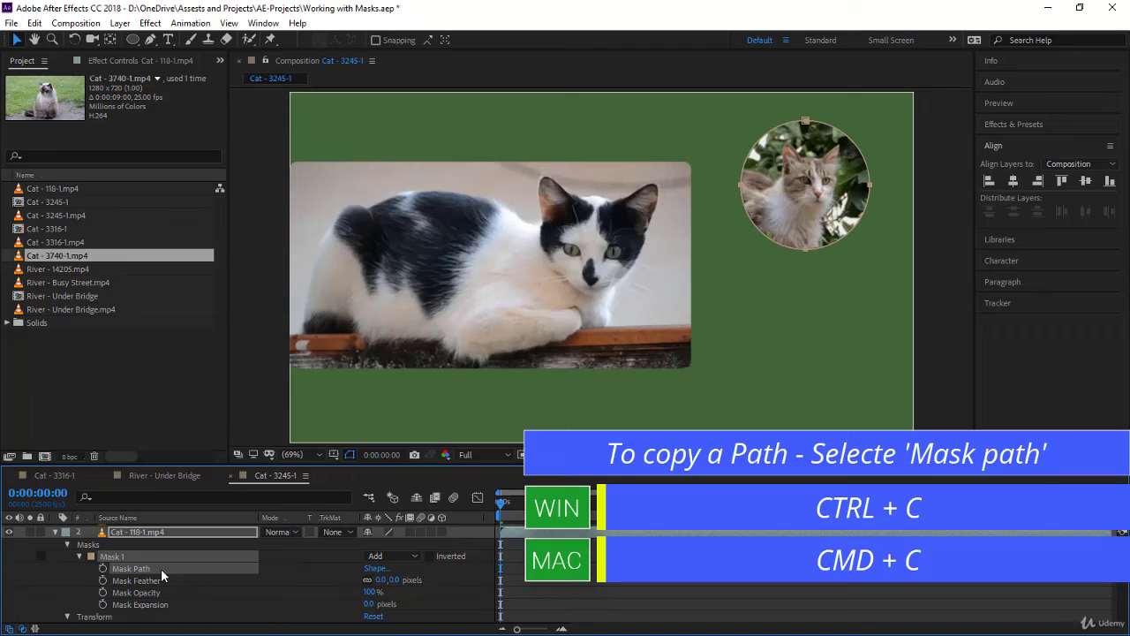
- Make the Cat - 3740-1.mp4 layer visible again and paste the copied circular mask path onto it
scroll(161, 569, "up", 1)
left_click(142, 529)
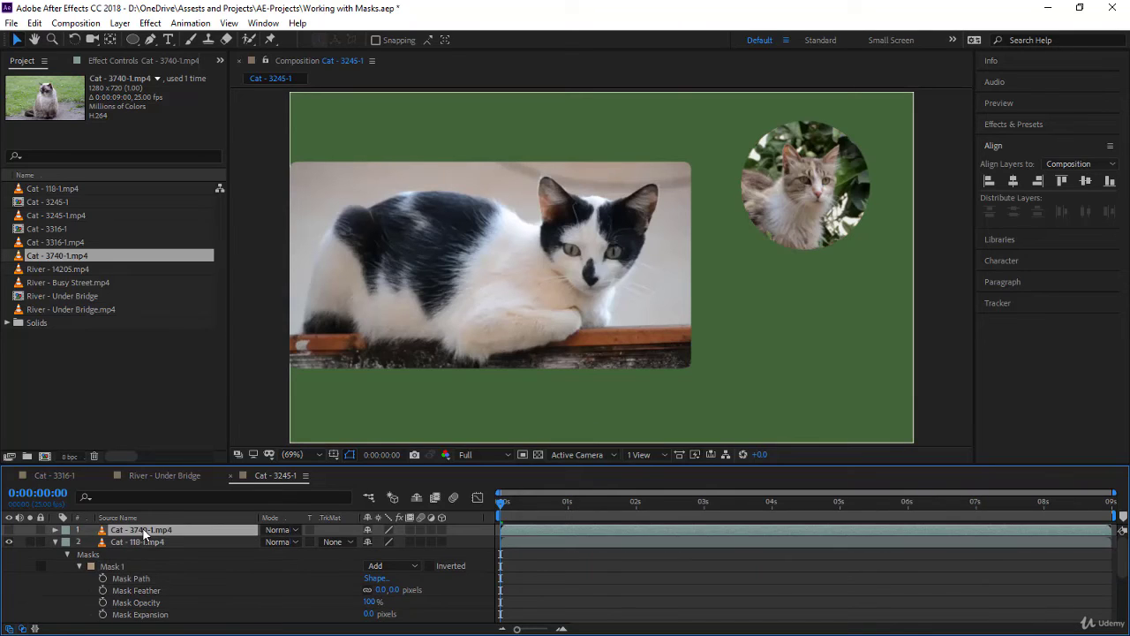
left_click(9, 530)
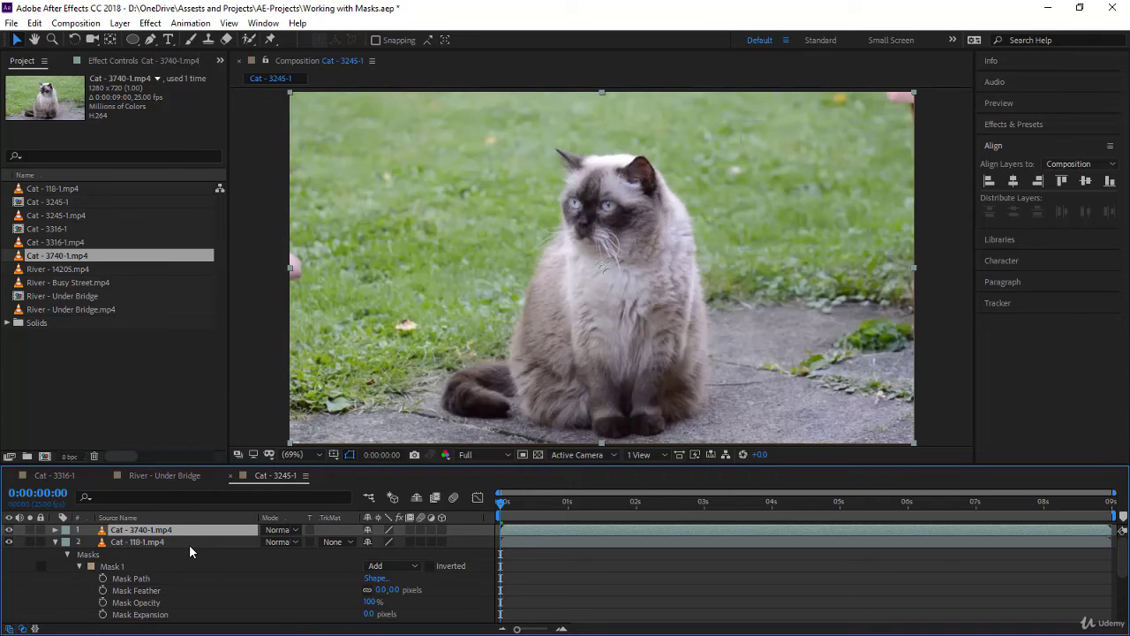
key("ctrl+v")
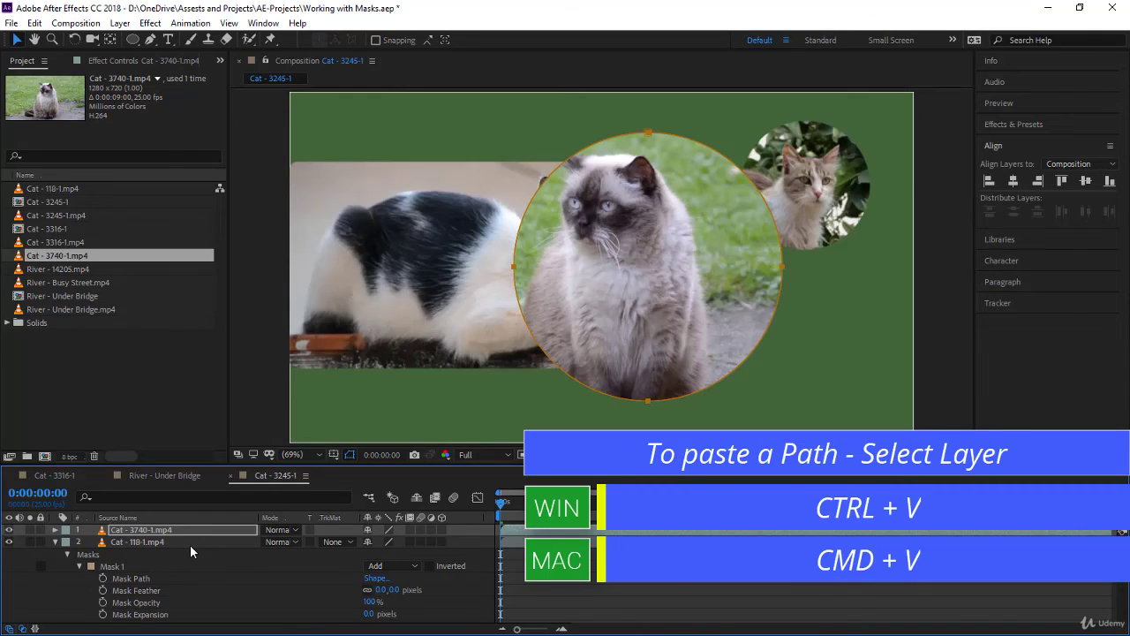
left_click(55, 530)
left_click(68, 541)
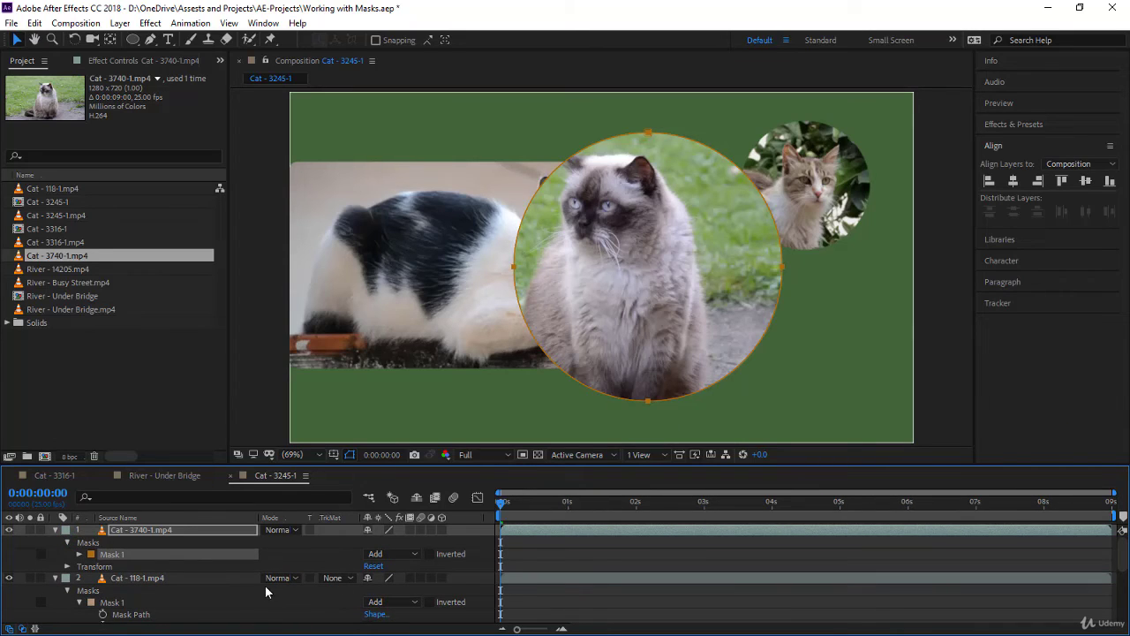
- Scale the Cat - 3740-1.mp4 layer to 48%, matching the Cat - 118-1.mp4 layer
left_click(223, 577)
key("s")
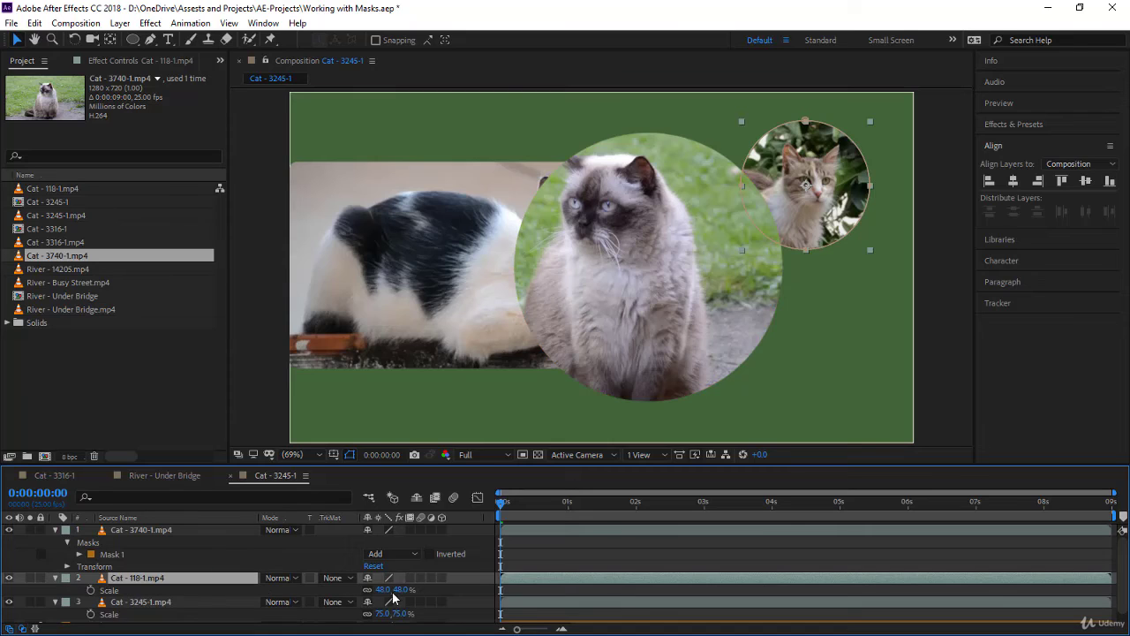
left_click(205, 530)
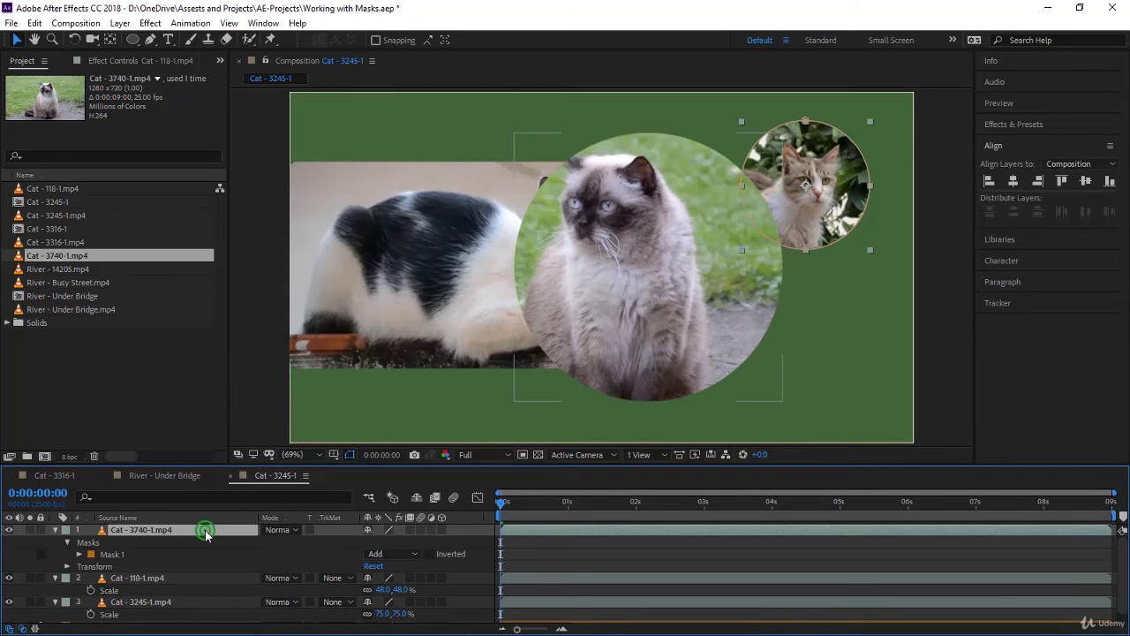
key("s")
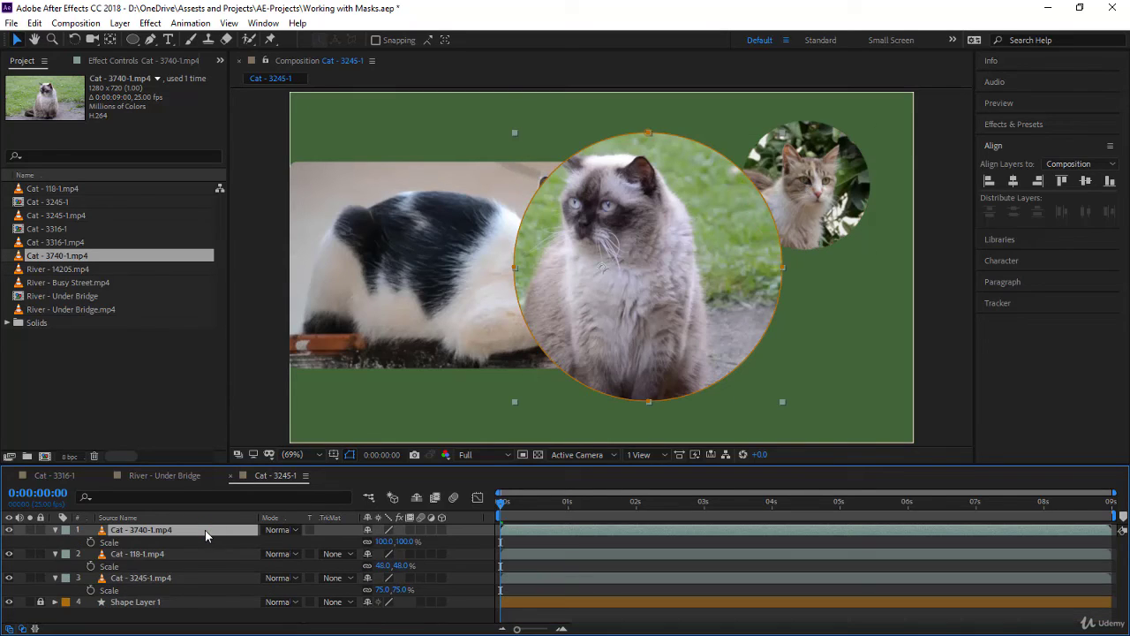
left_click(407, 541)
type("48")
key("Return")
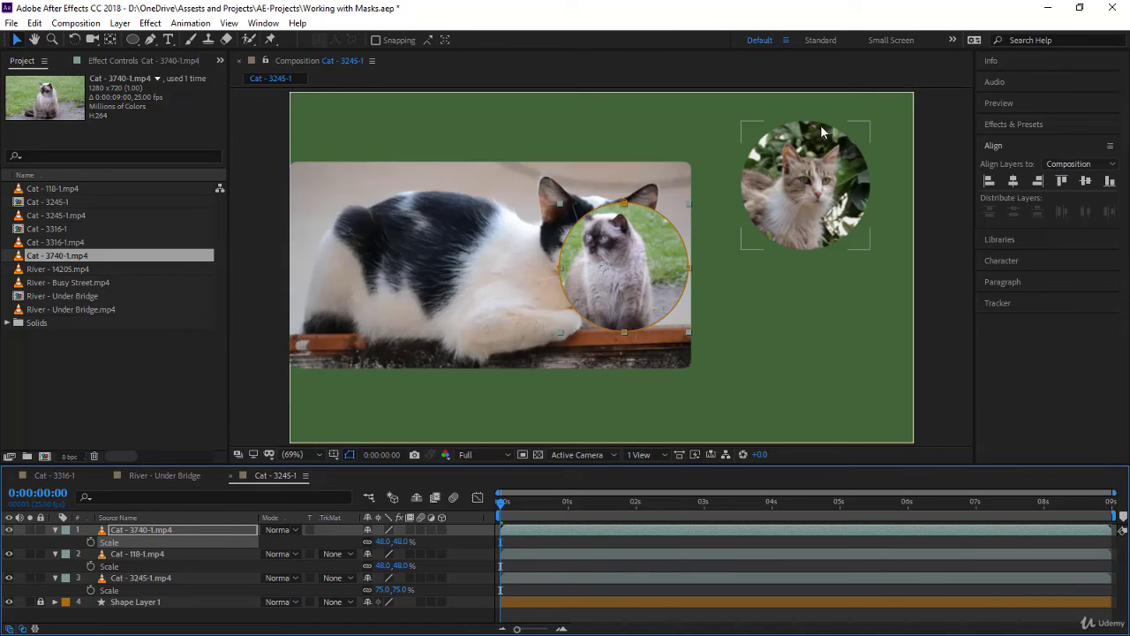
- Shift the circular mask on the Cat - 3740-1.mp4 layer to center the cat in it, and scrub the timeline to check the framing
left_click(637, 329)
left_click(594, 320)
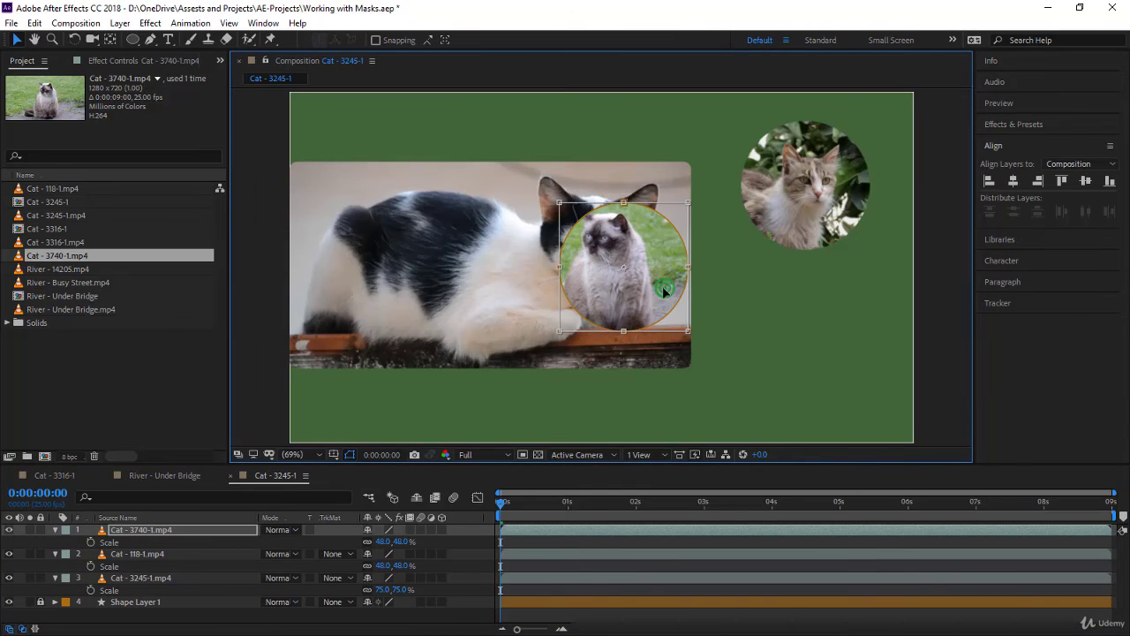
left_click_drag(664, 285, 650, 273)
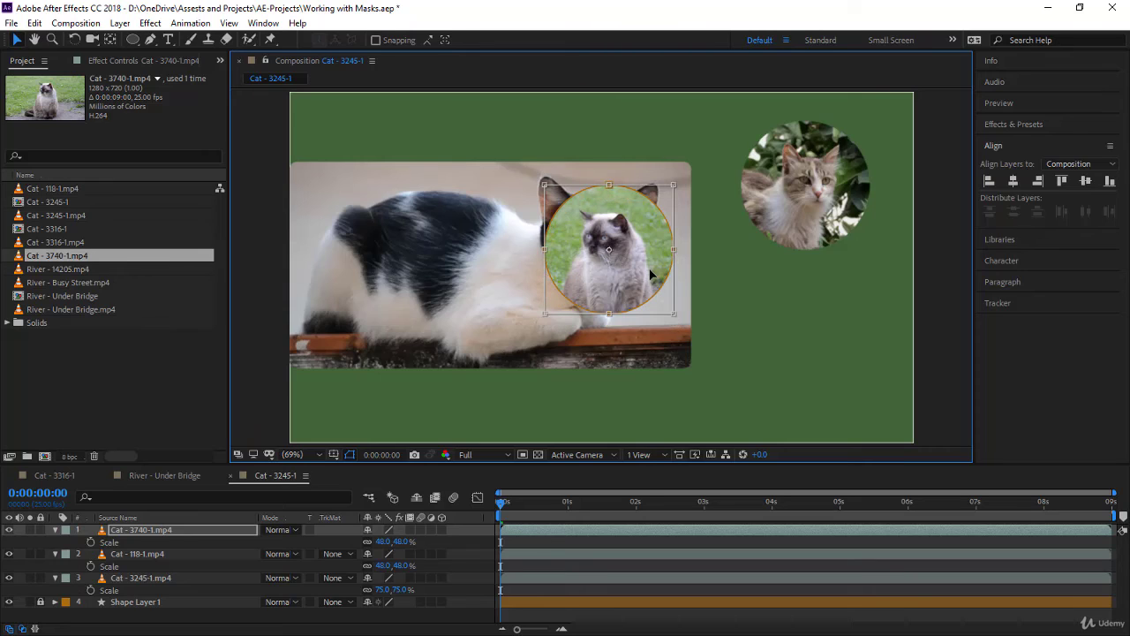
left_click(503, 495)
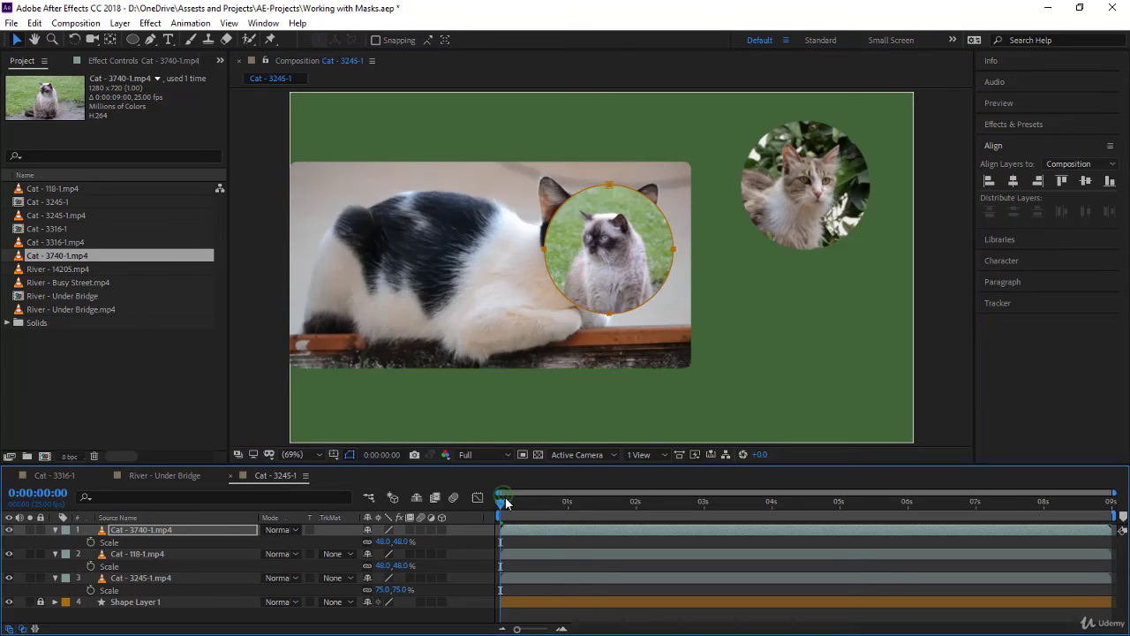
left_click_drag(505, 504, 491, 565)
- Place the Cat - 3740-1.mp4 circle below the Cat - 118-1.mp4 circle and align both on their horizontal centers relative to the selection
left_click(137, 530)
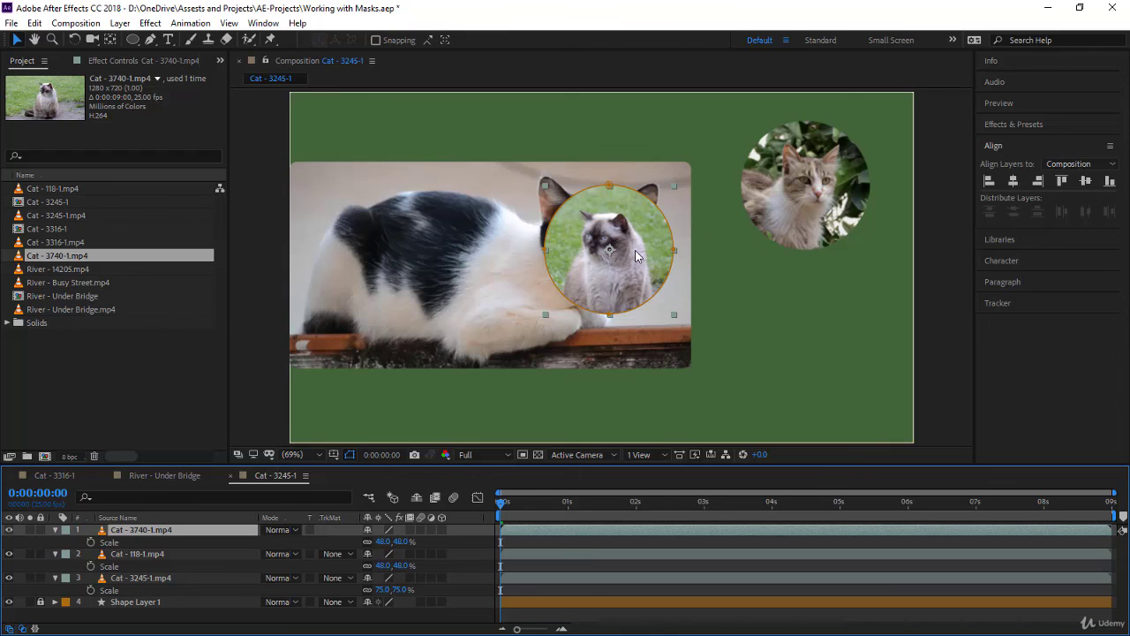
left_click_drag(664, 242, 873, 365)
left_click(768, 220, "shift")
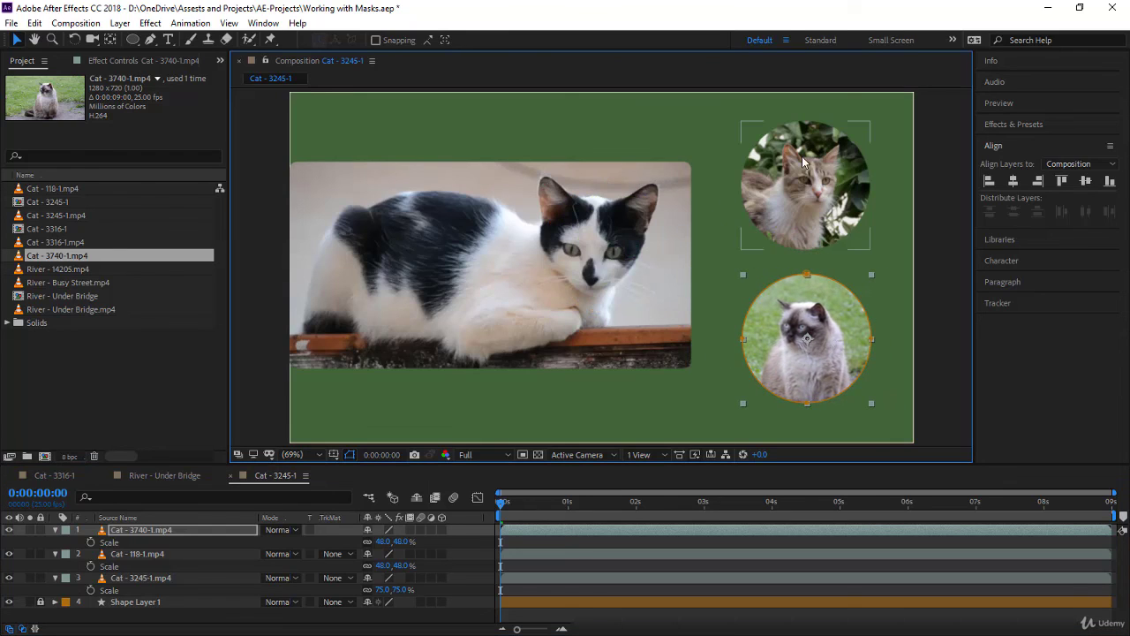
left_click(1013, 180)
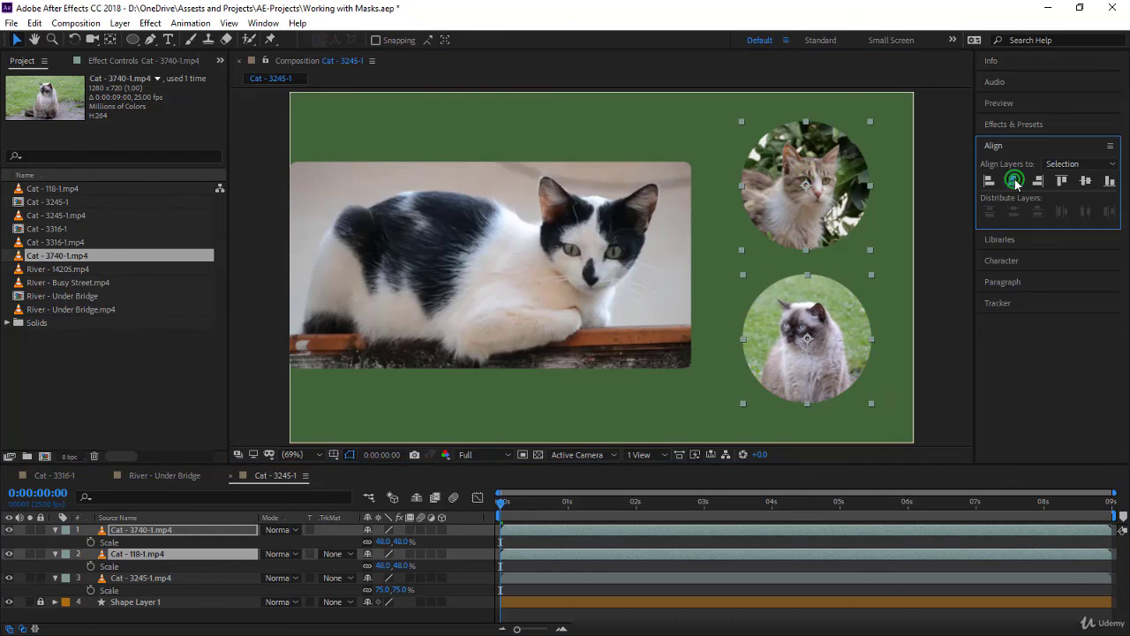
left_click(946, 234)
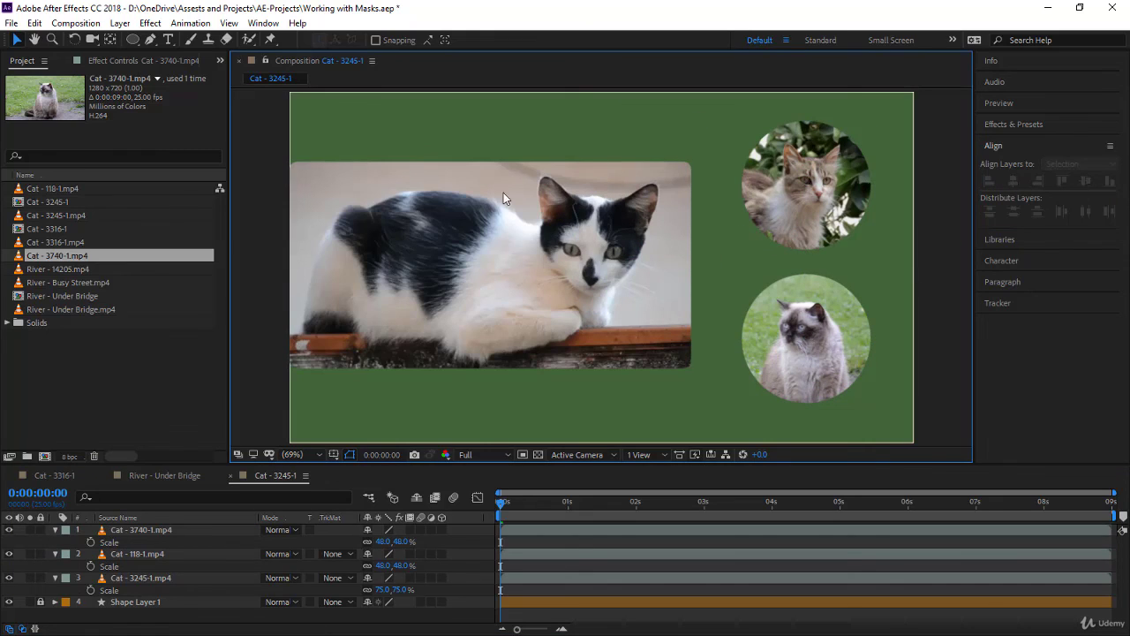
left_click(784, 350)
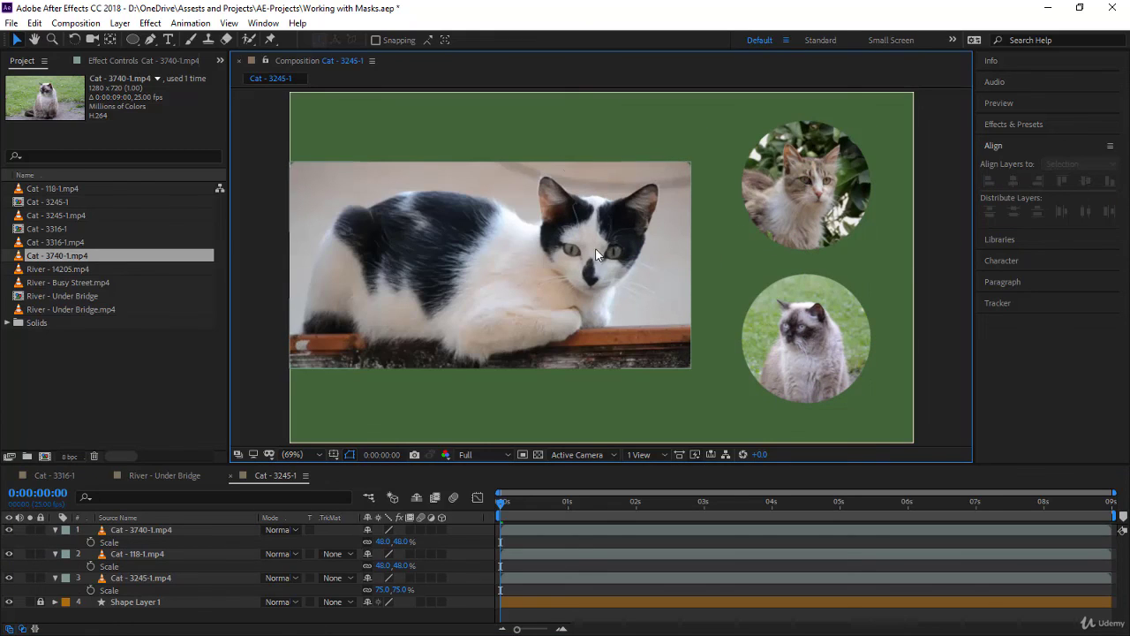
left_click(950, 203)
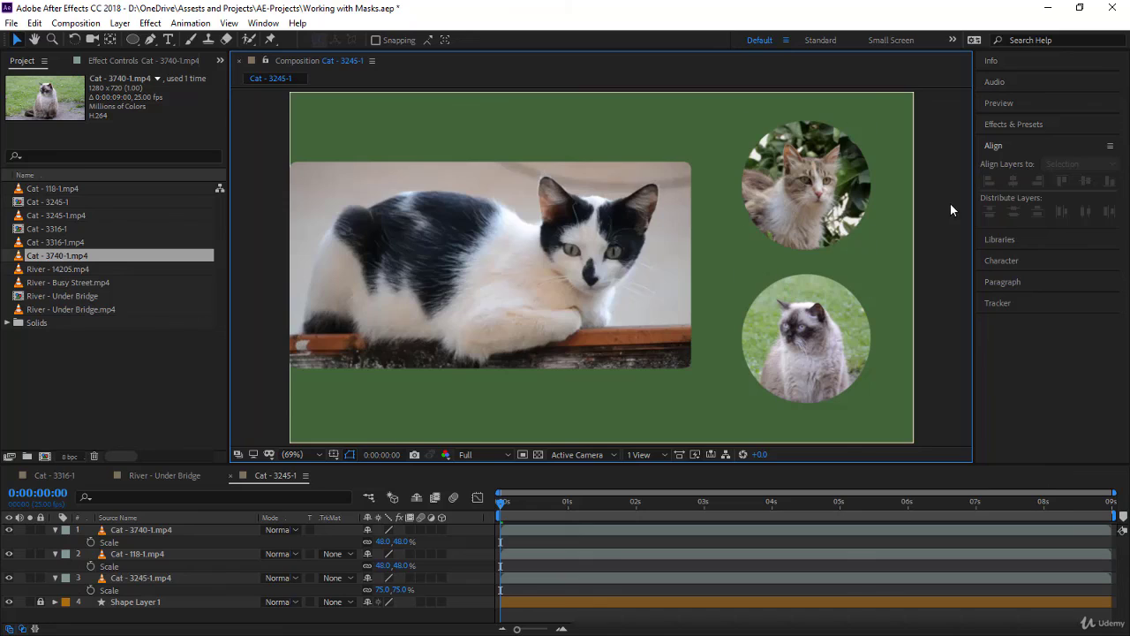